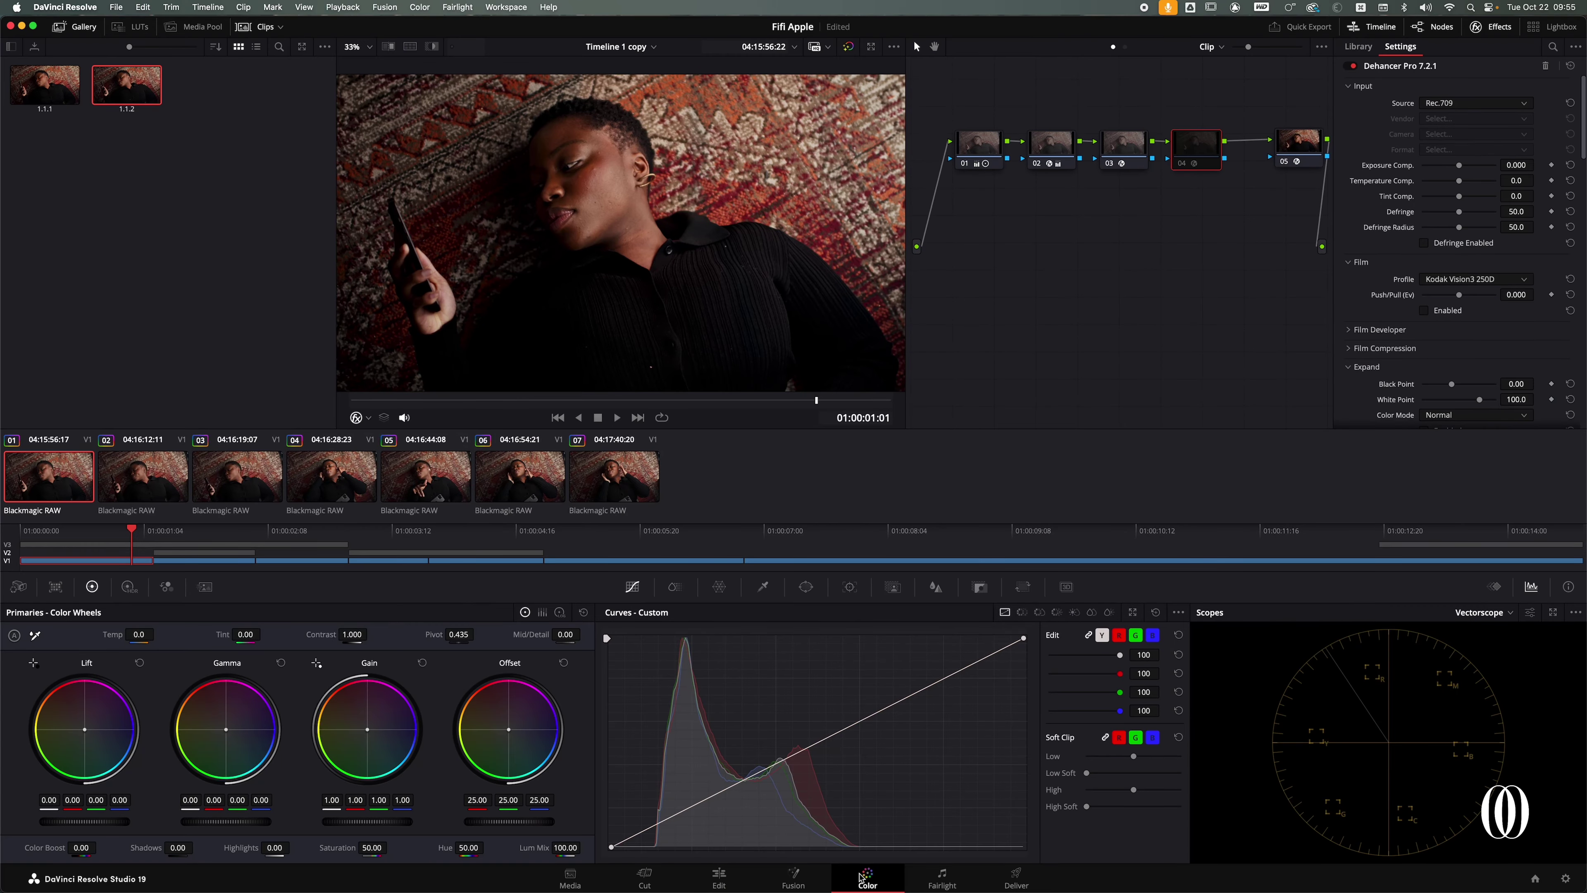
click(721, 876)
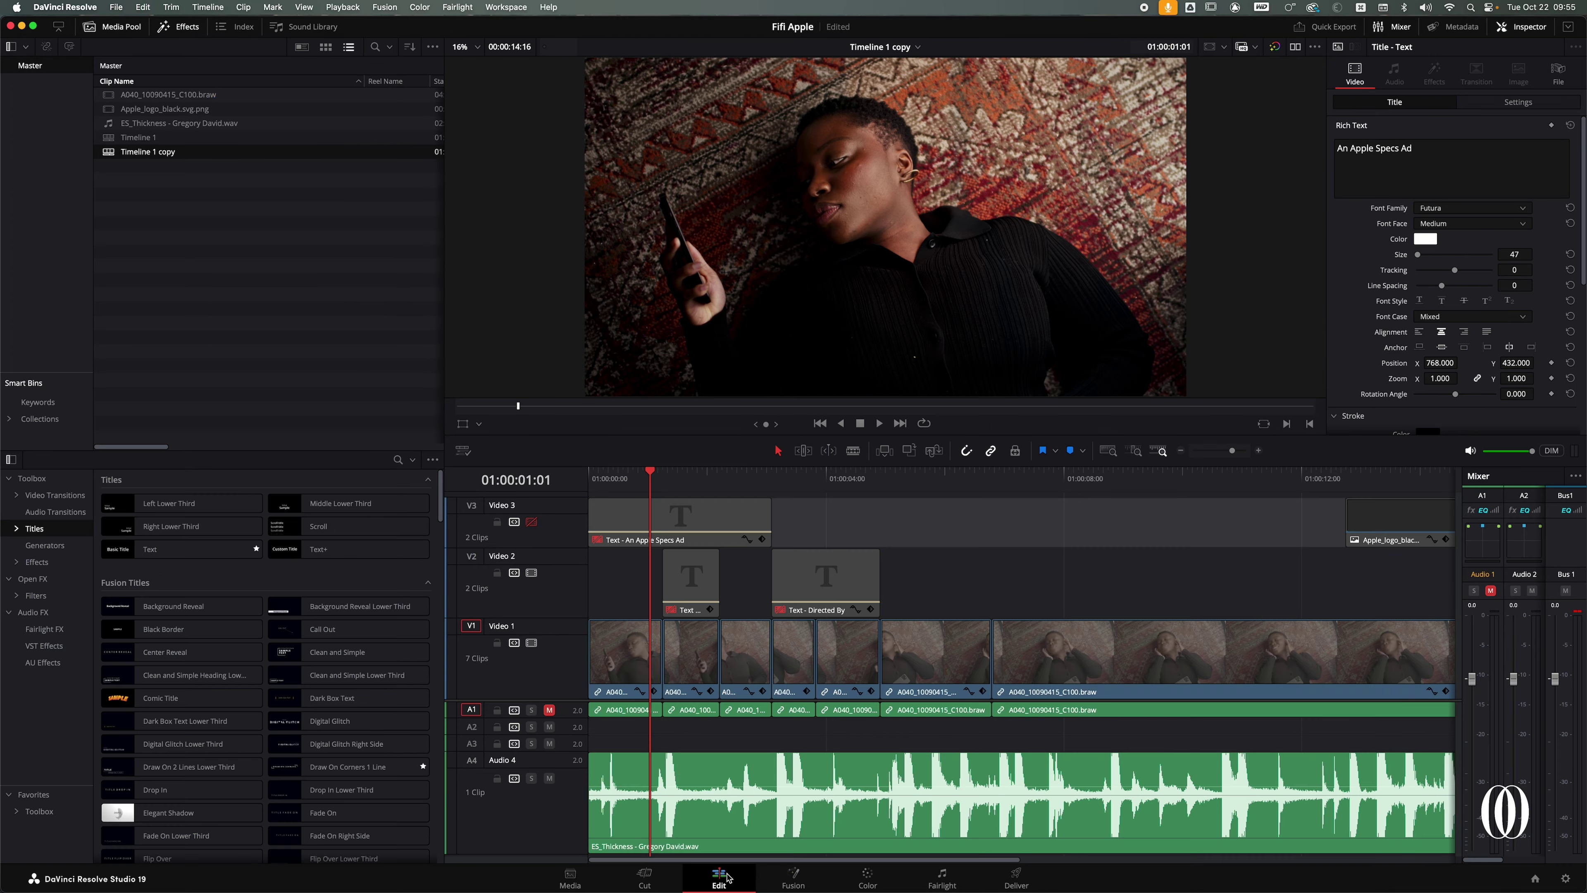
click(868, 879)
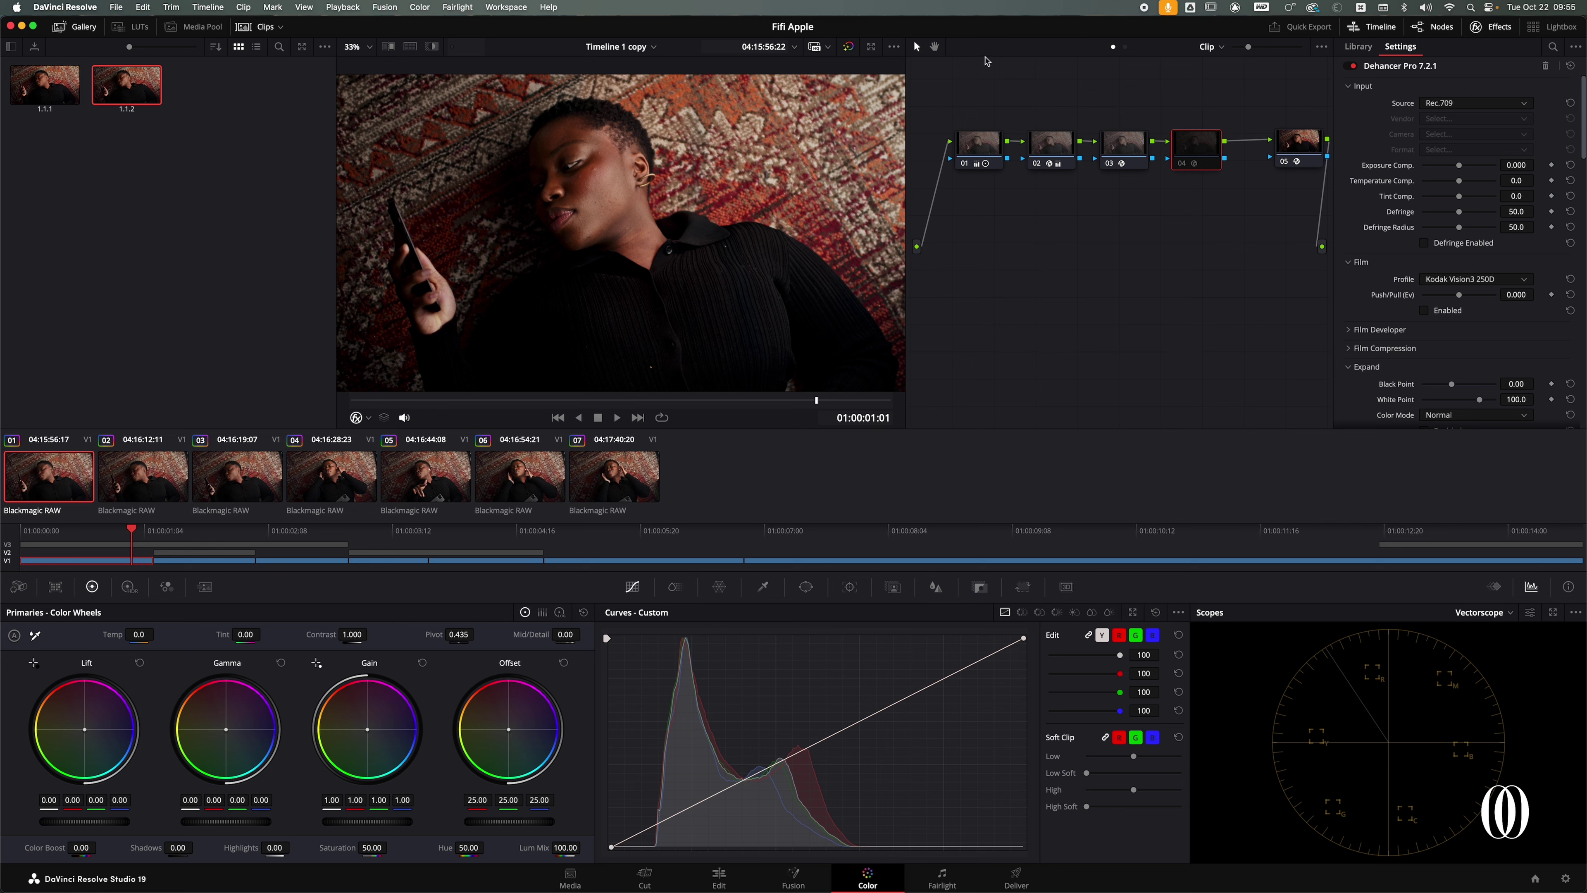
click(851, 48)
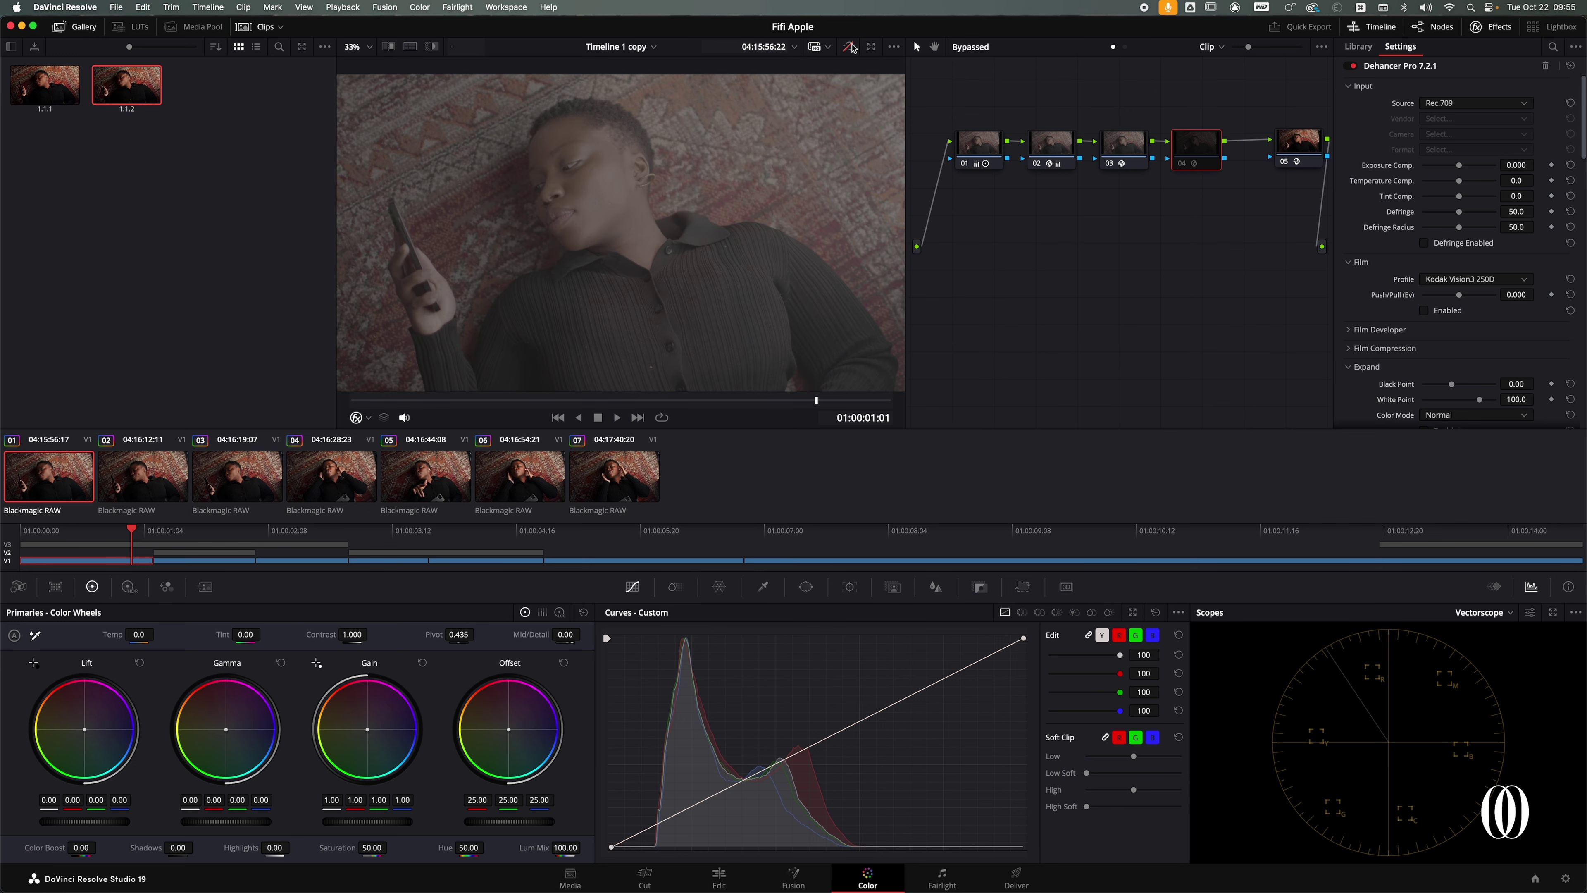
click(851, 48)
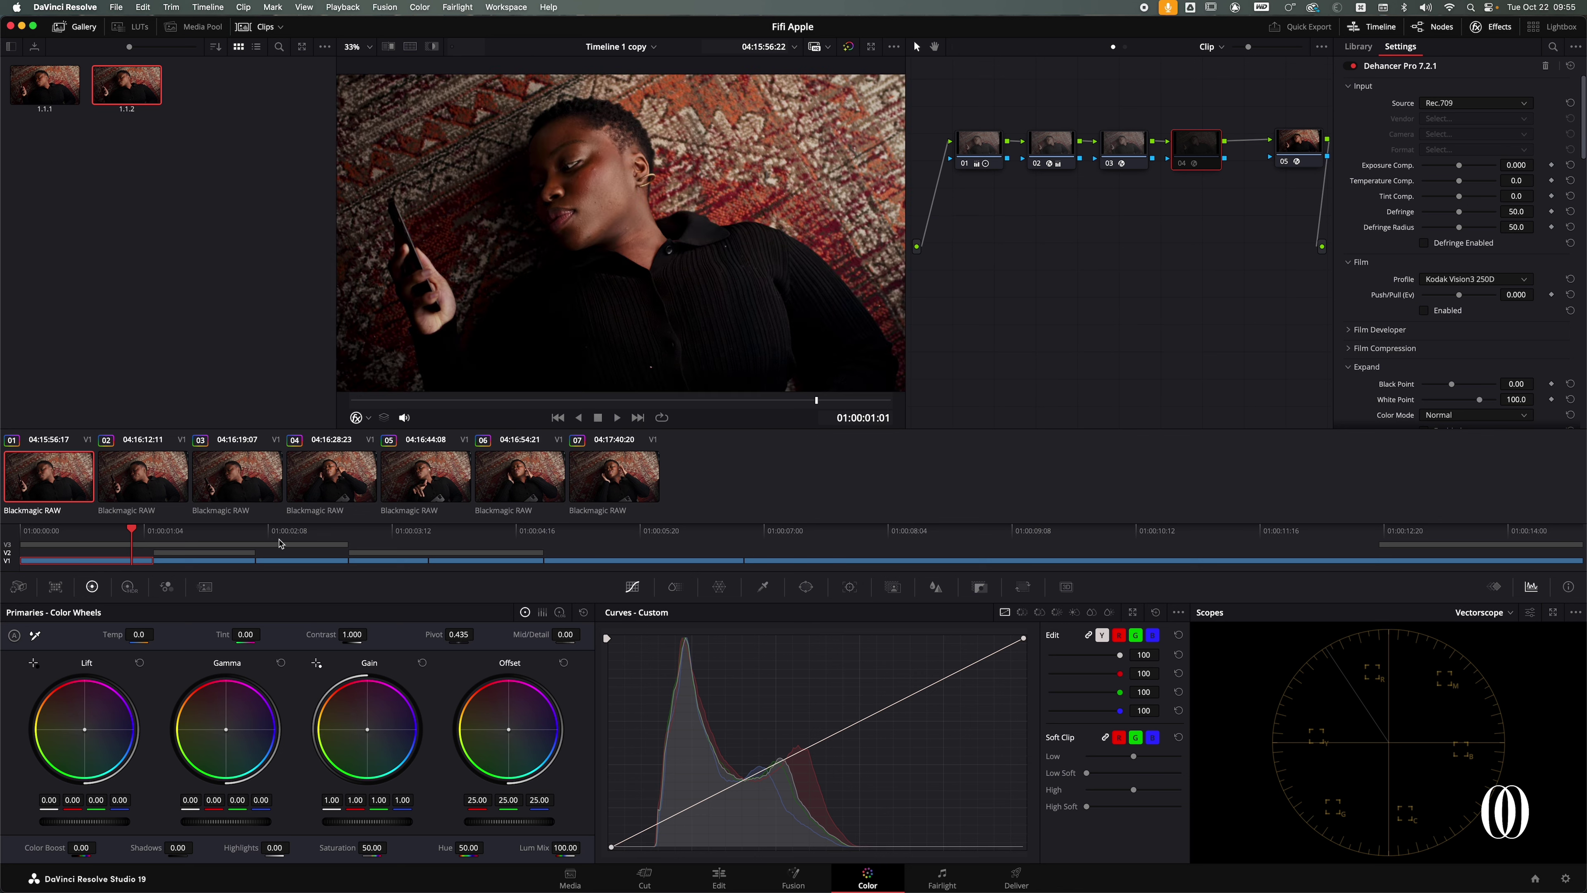
click(1290, 149)
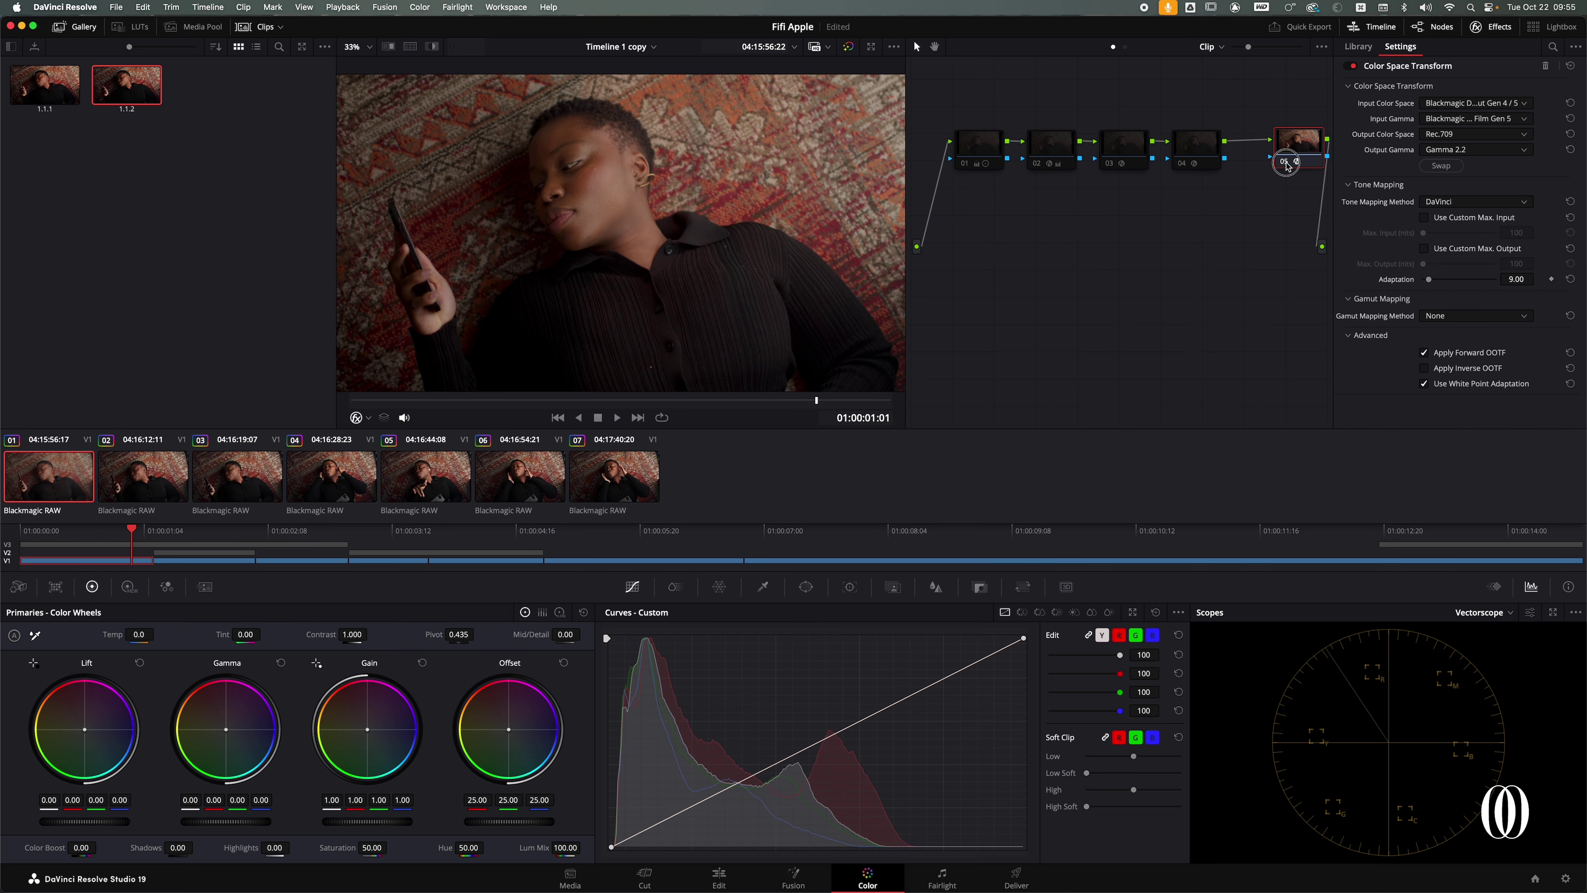
Step: Toggle node 05 off and on, then check its Blackmagic Wide Gamut Gen 4/5 input and Film Gen 5 gamma
click(1286, 162)
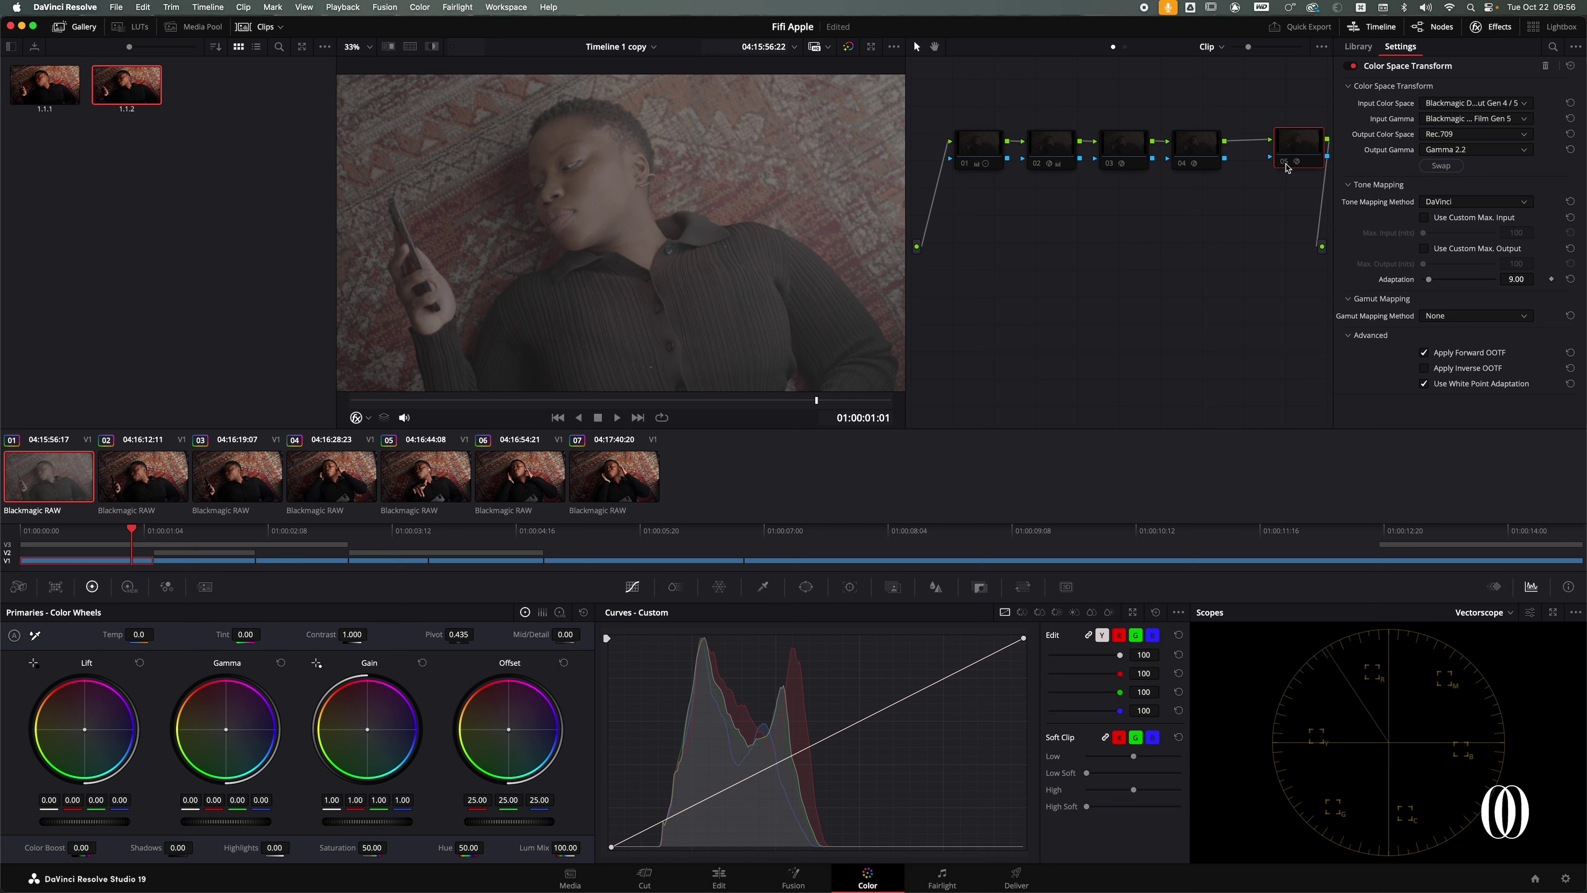
click(1284, 164)
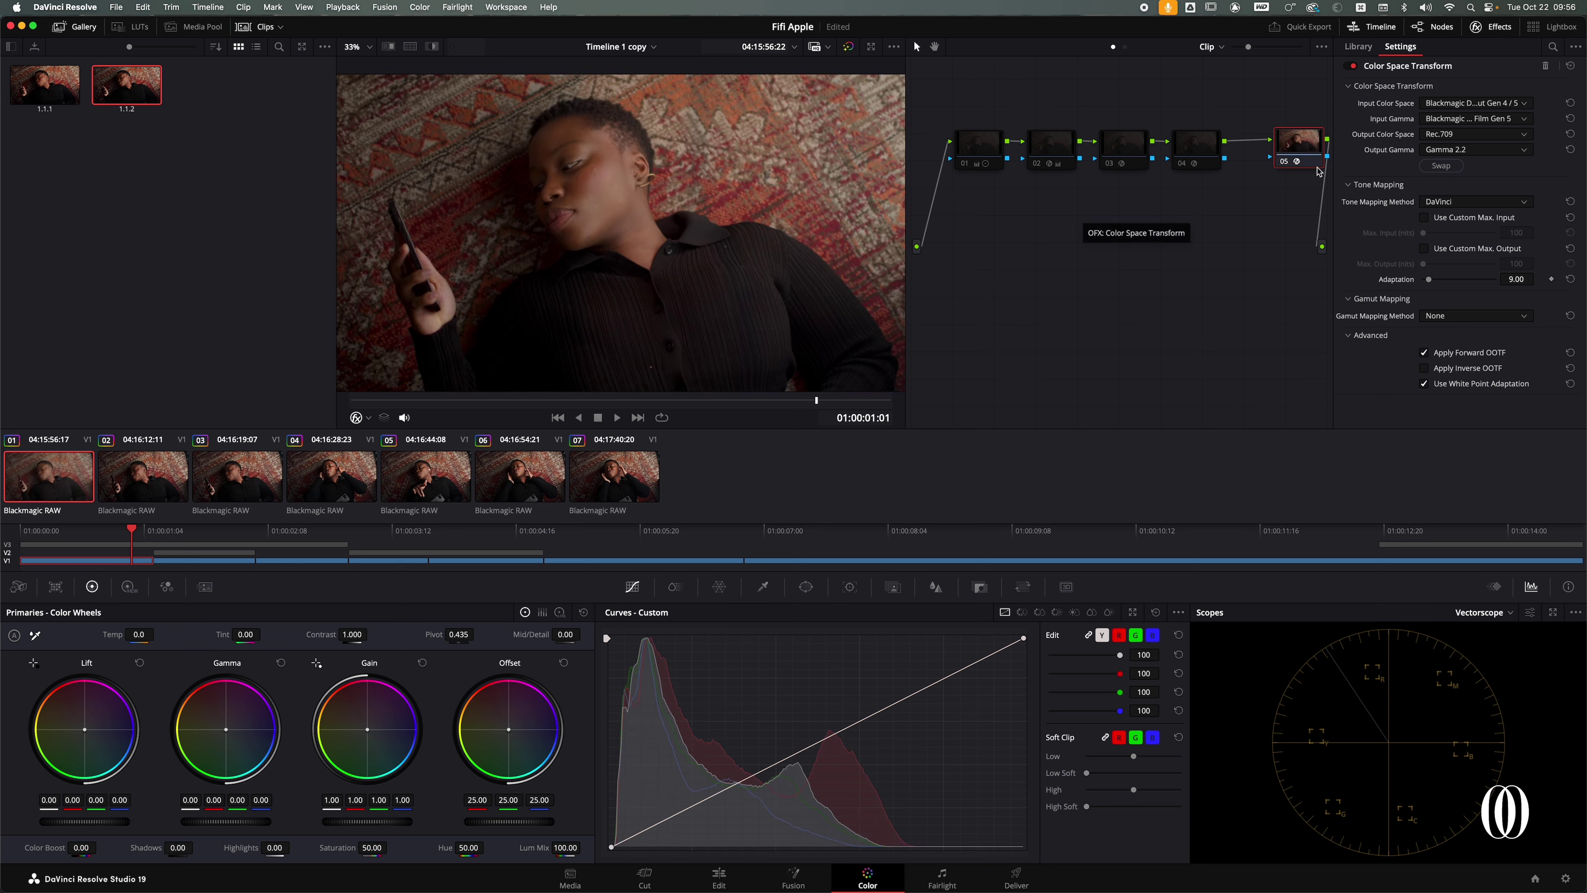
click(1474, 110)
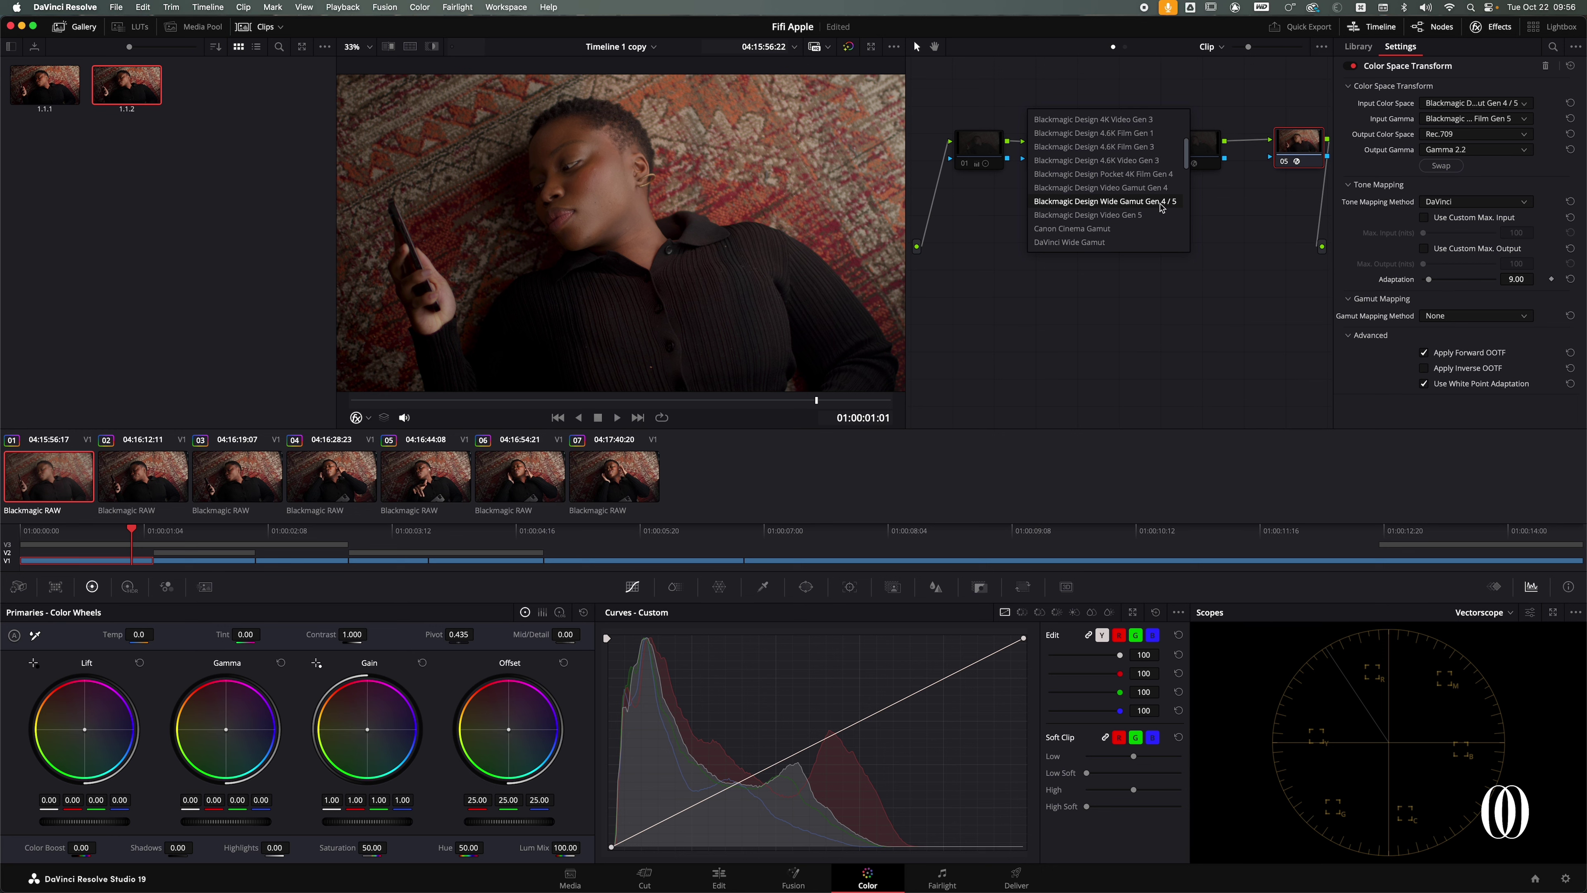
click(1212, 266)
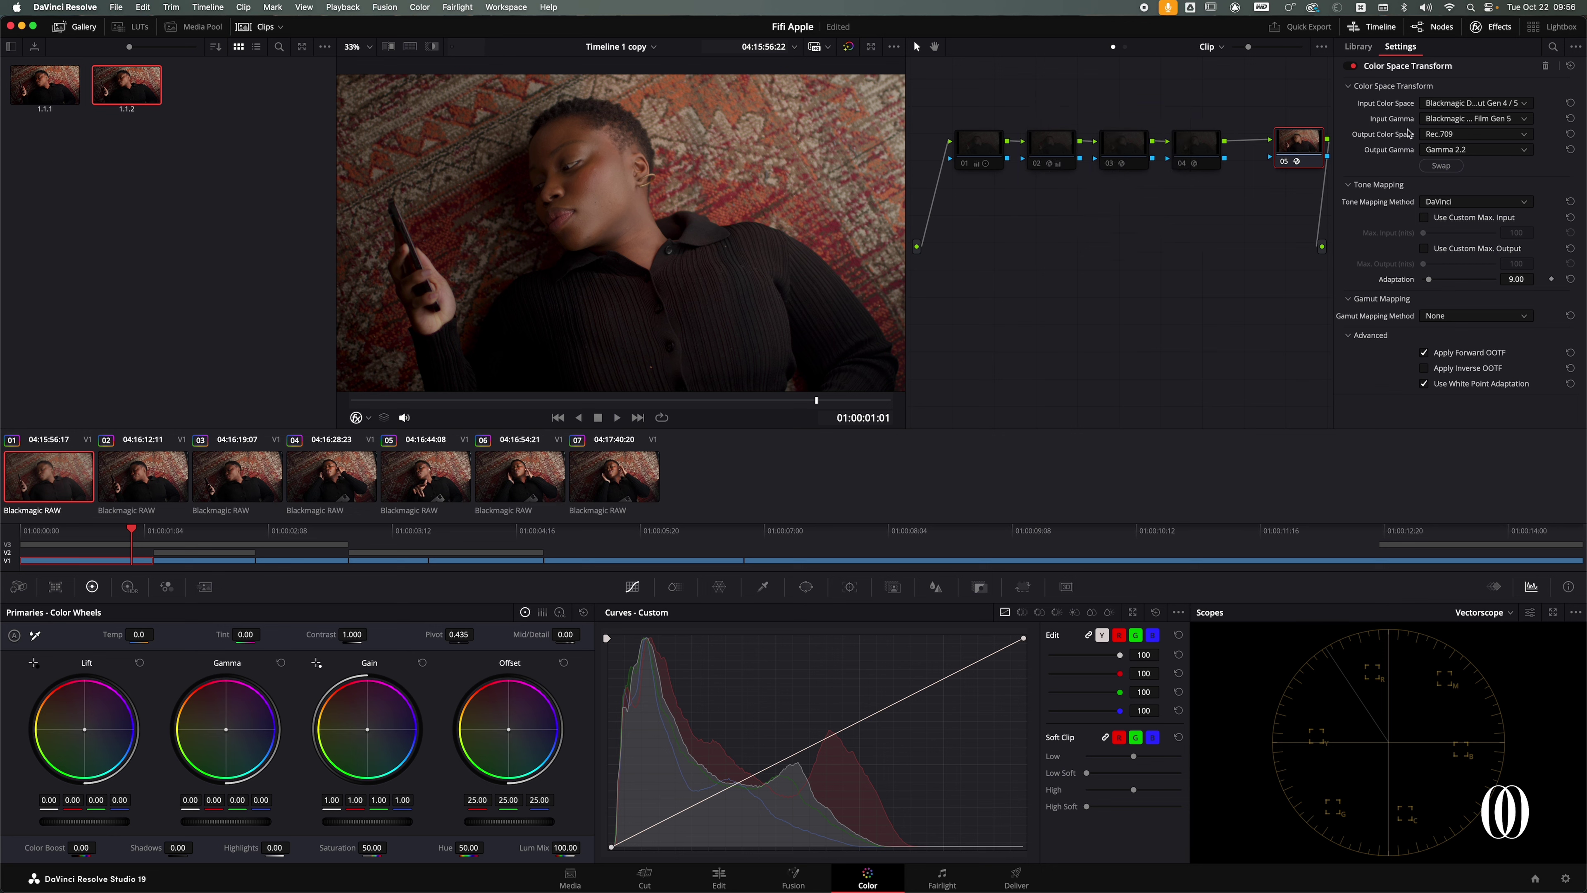
click(1456, 120)
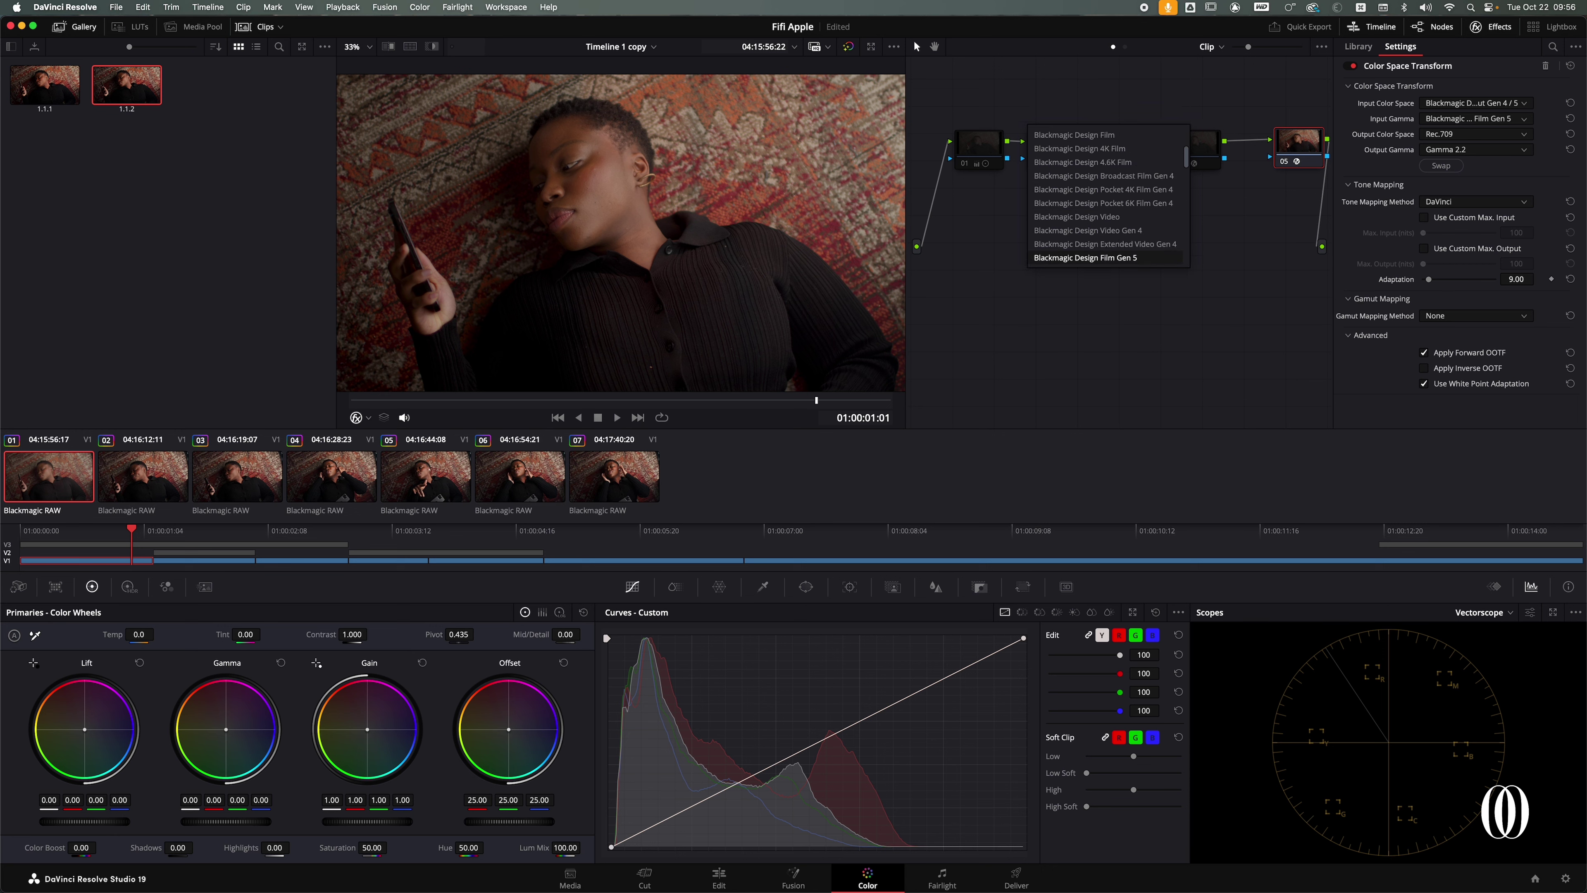
click(1113, 259)
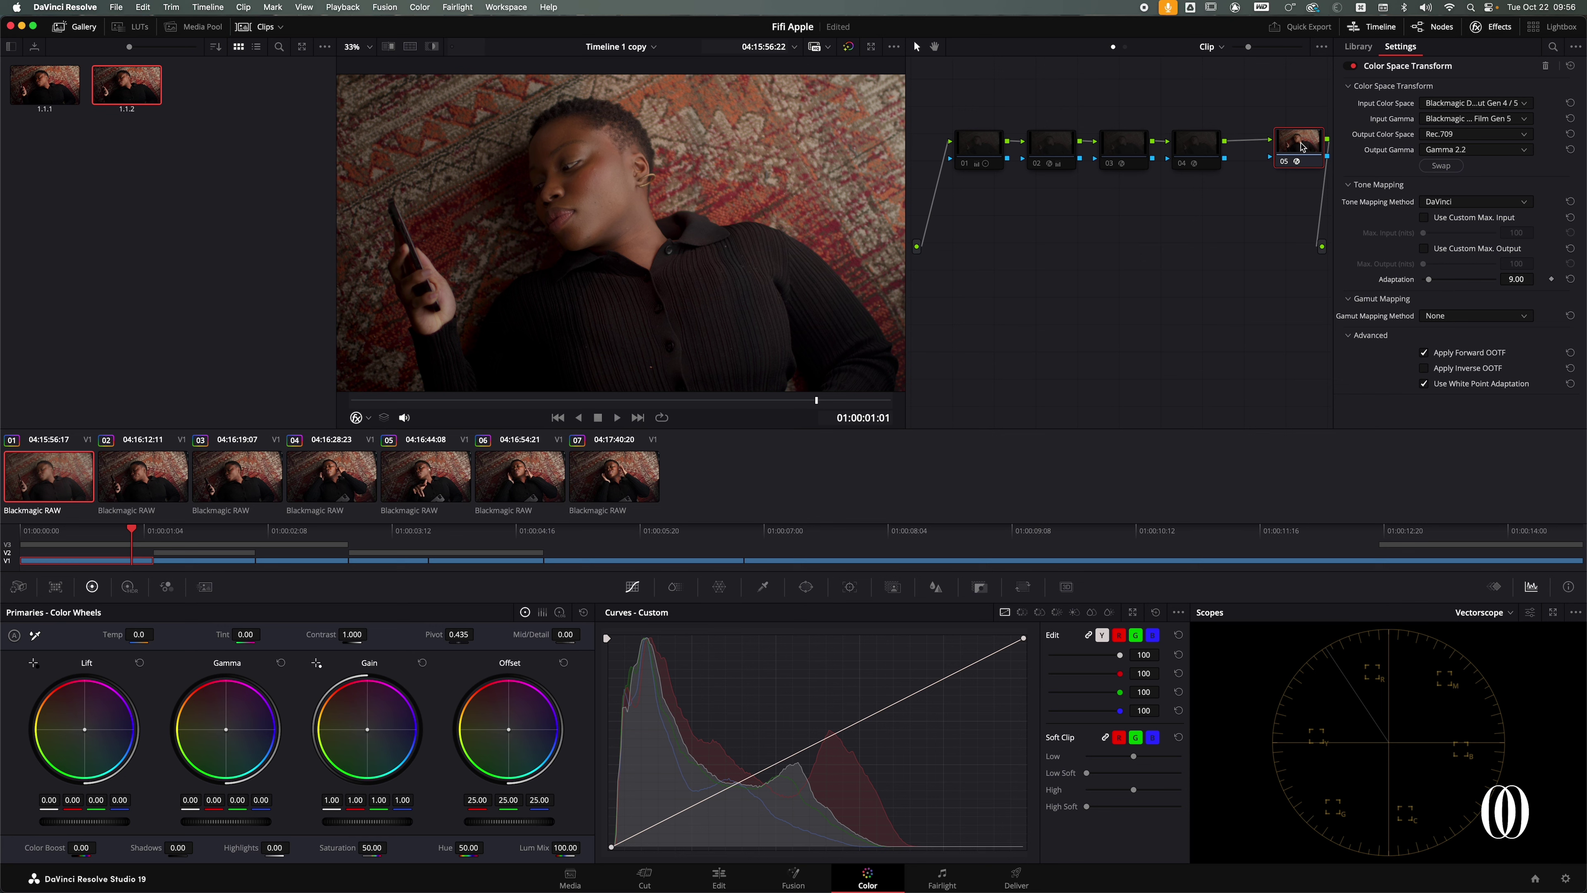
Step: Check node 01's Camera Raw decode with ISO left at 100, then show node 02's Dehancer settings
click(989, 148)
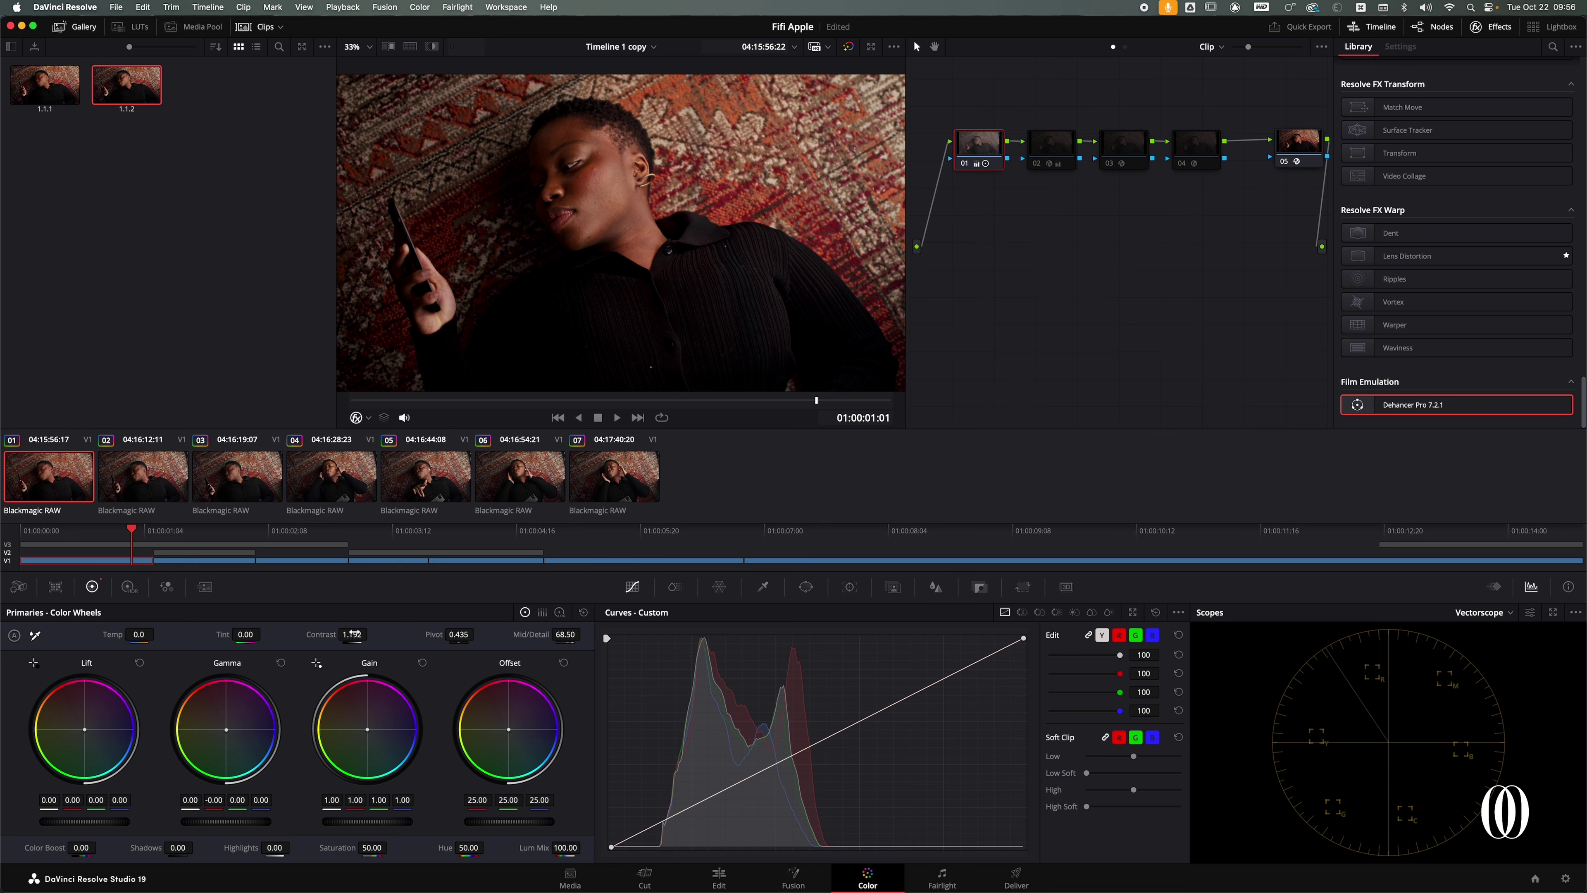
click(18, 587)
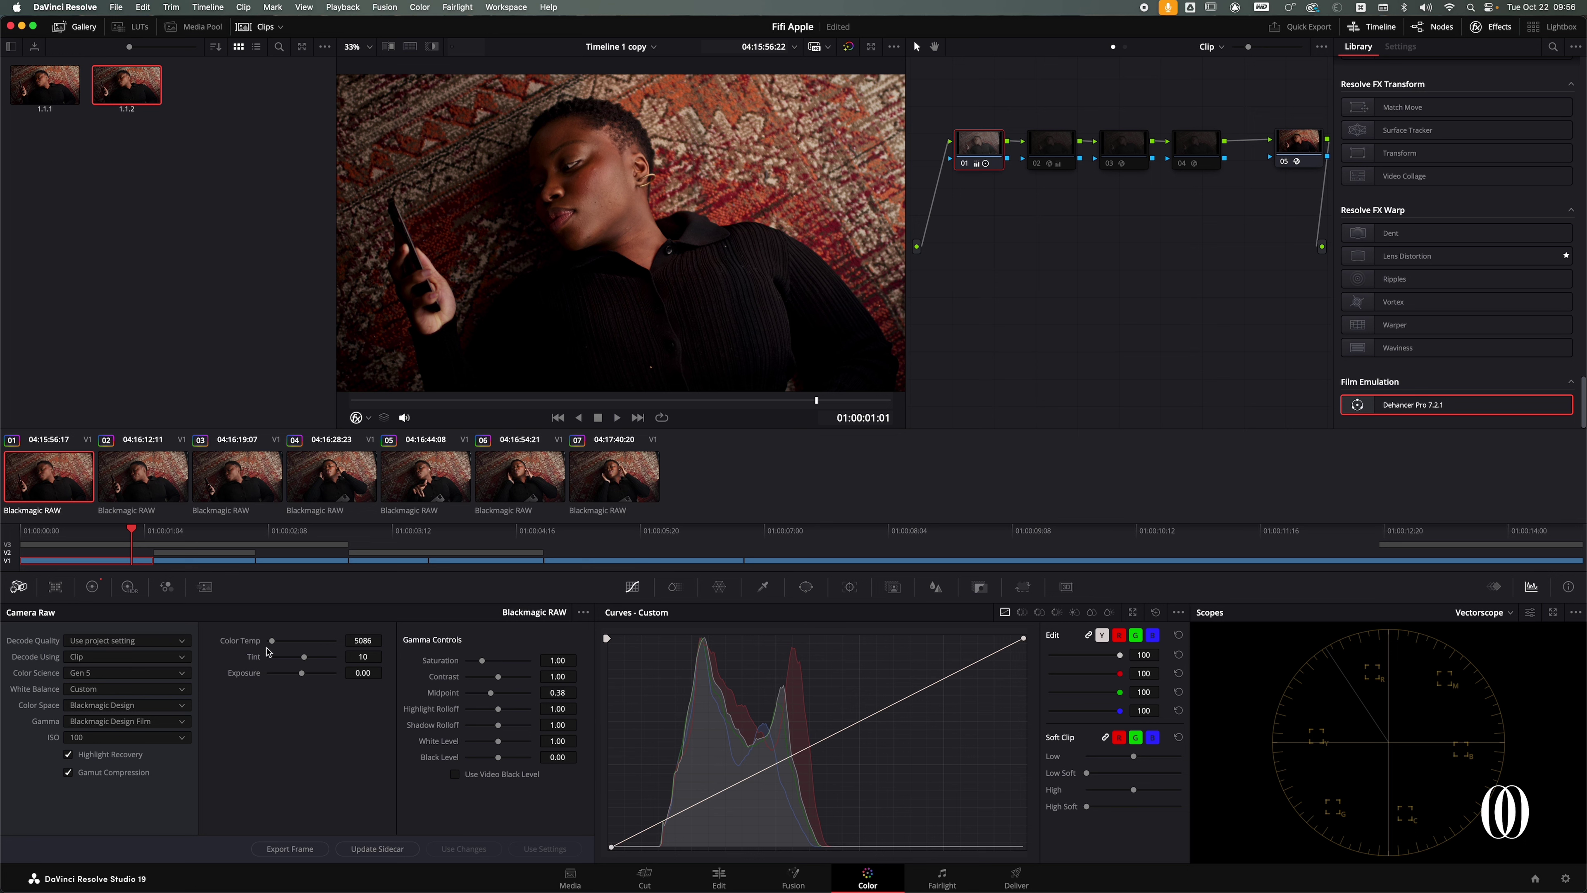
click(108, 739)
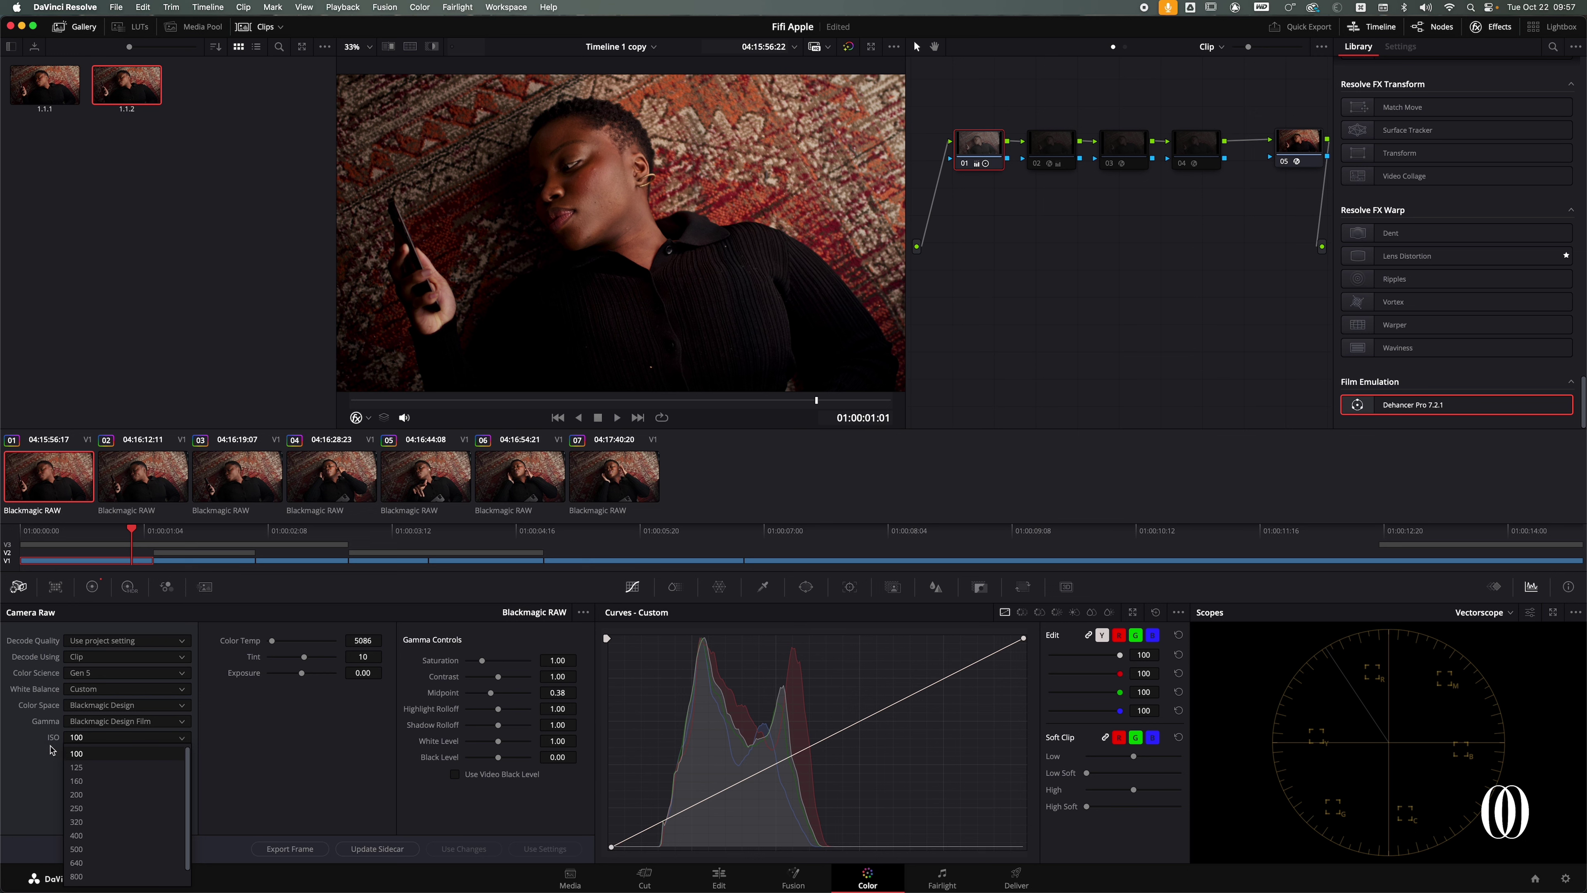
click(325, 766)
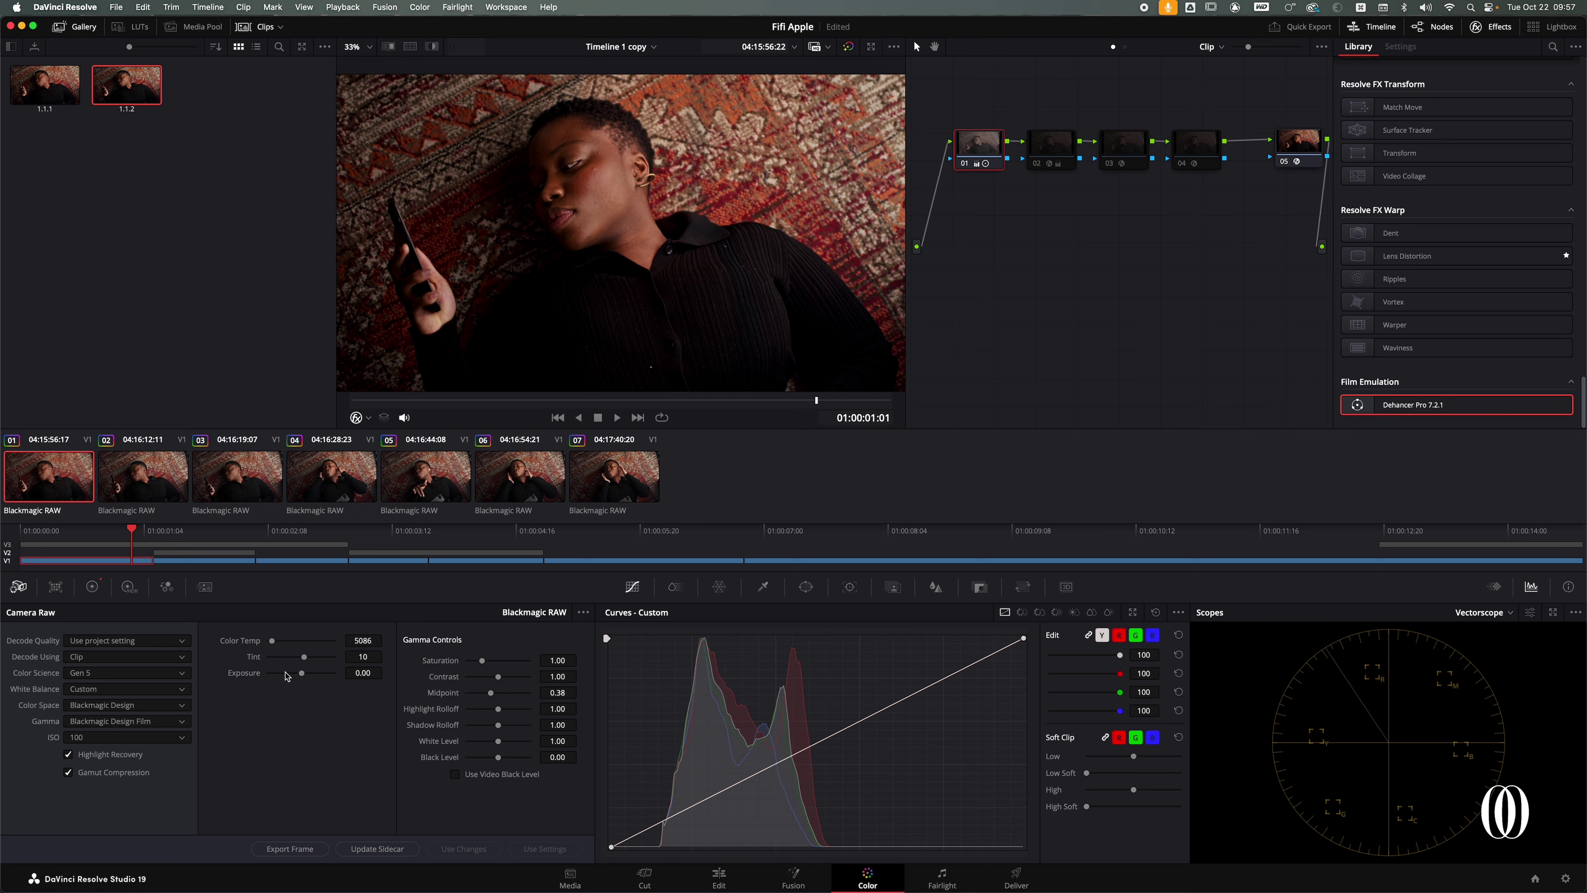
click(1040, 144)
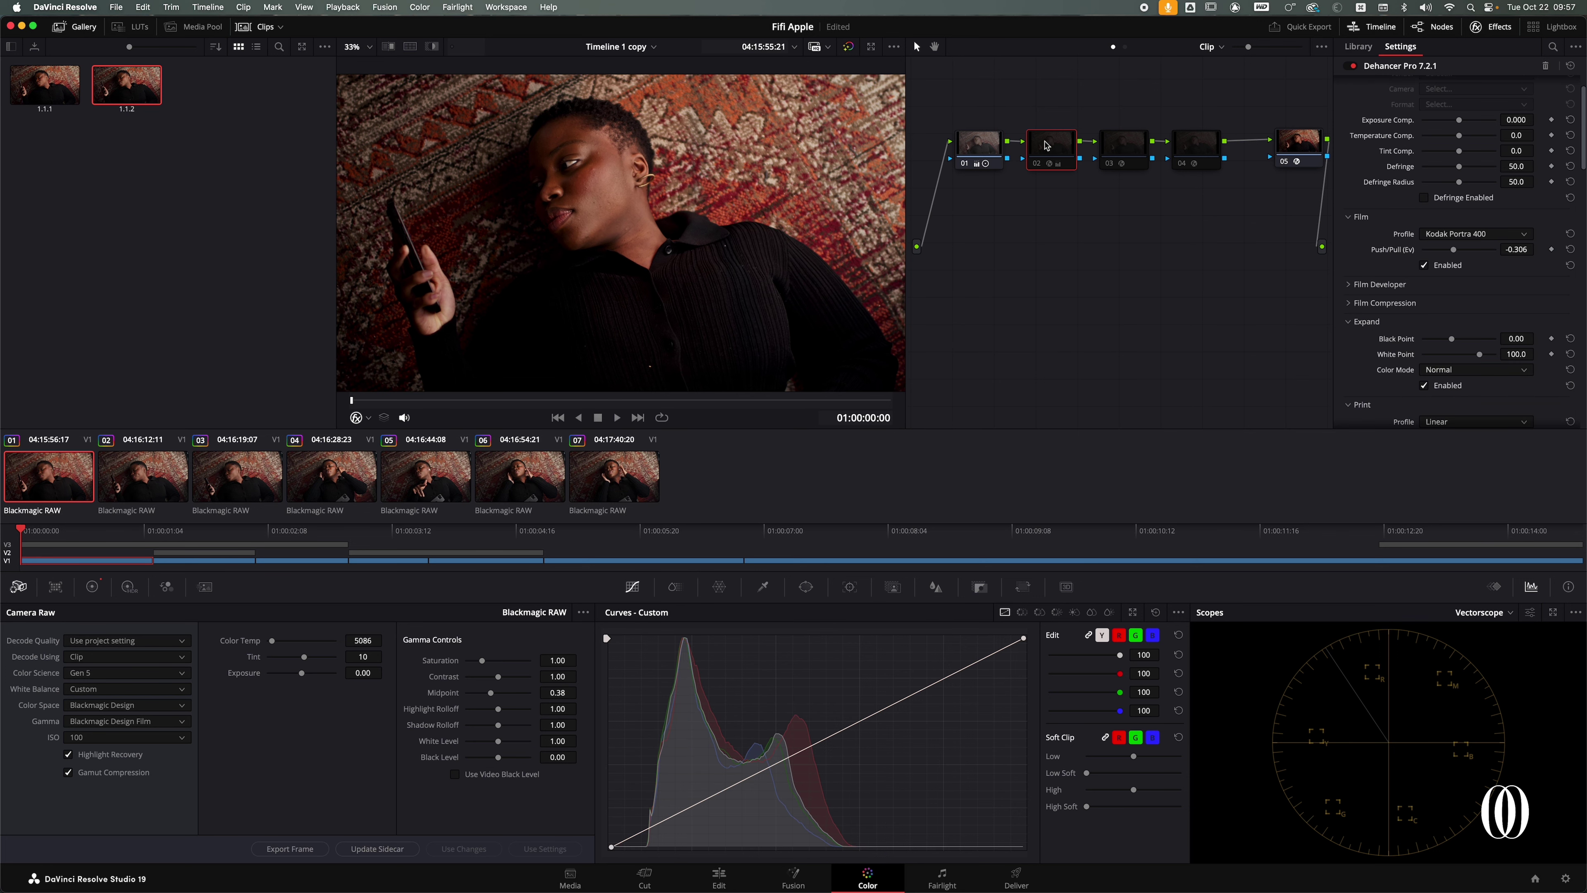
Step: Re-enable node 02's Dehancer film look and return to the primary colour wheels
click(1037, 163)
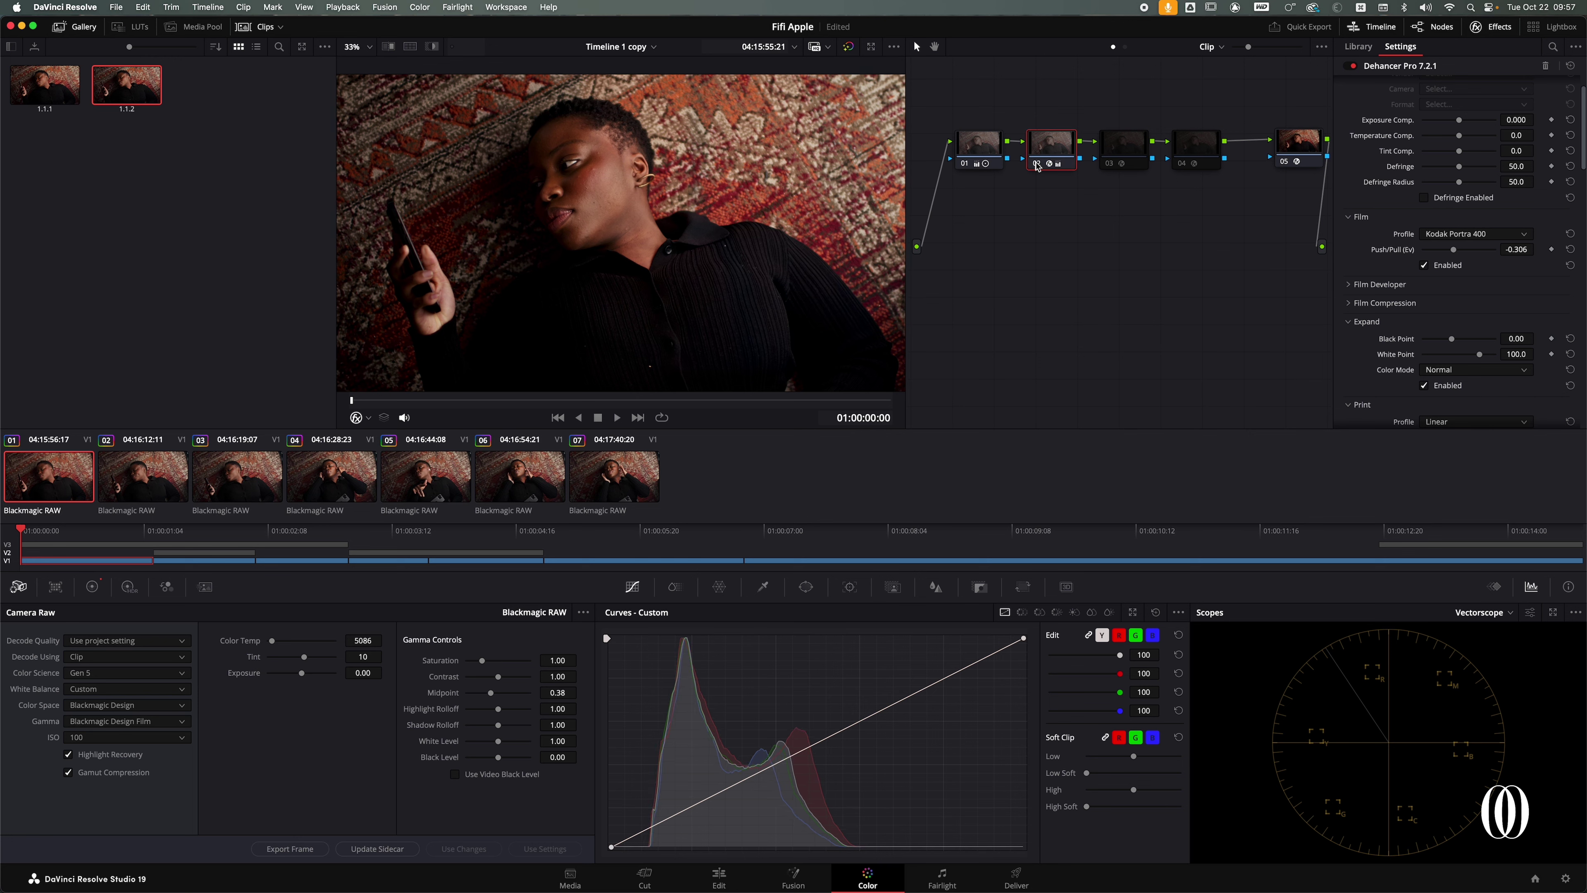
scroll(1462, 280, down, 10)
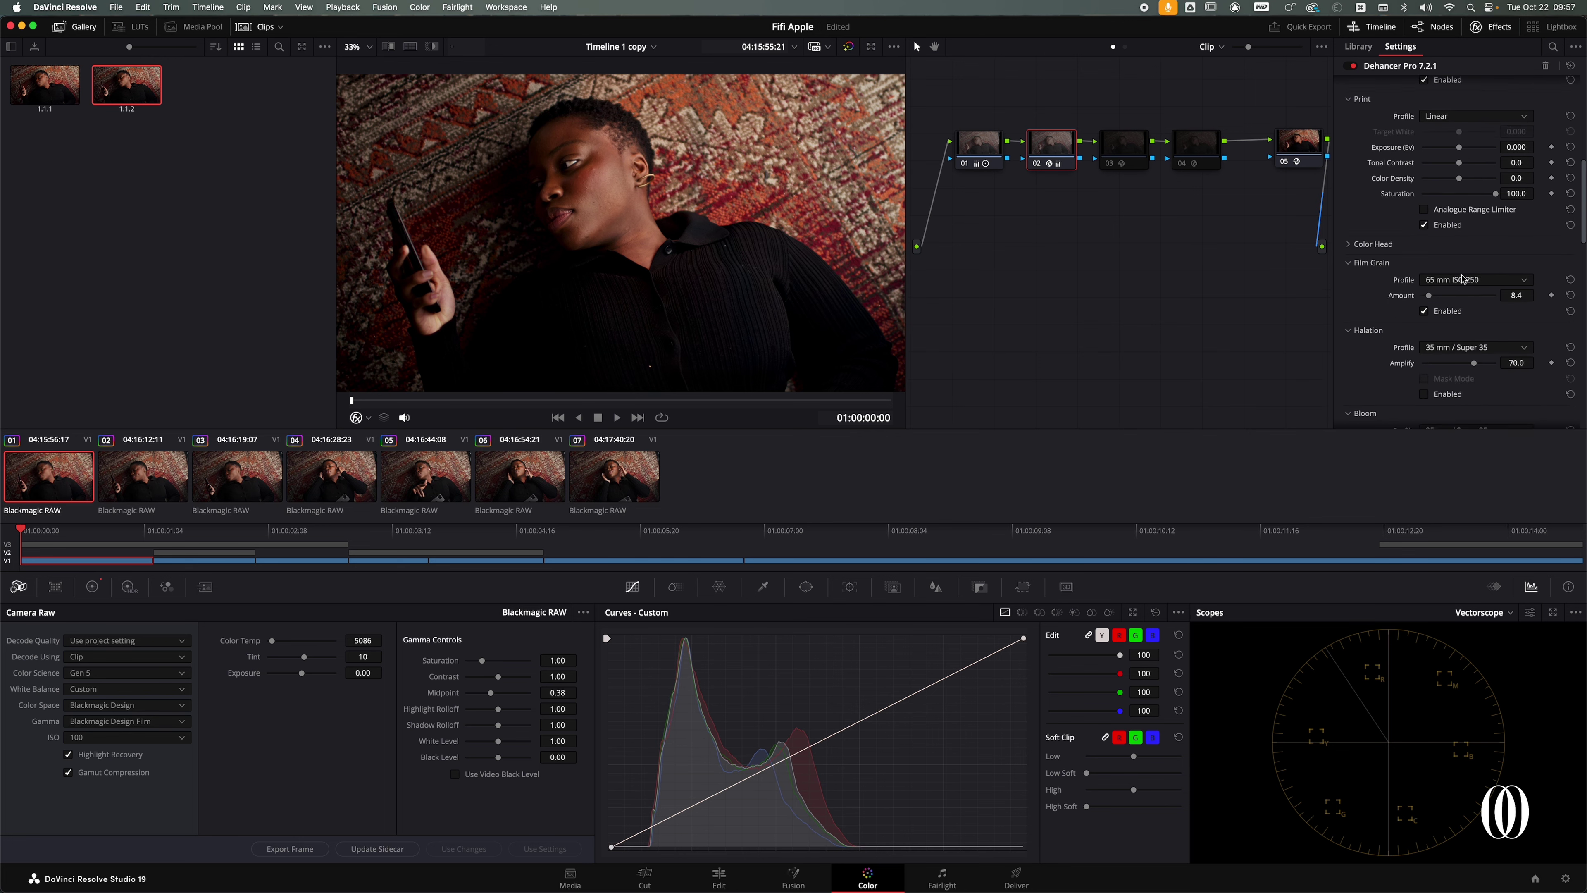
scroll(1461, 280, up, 5)
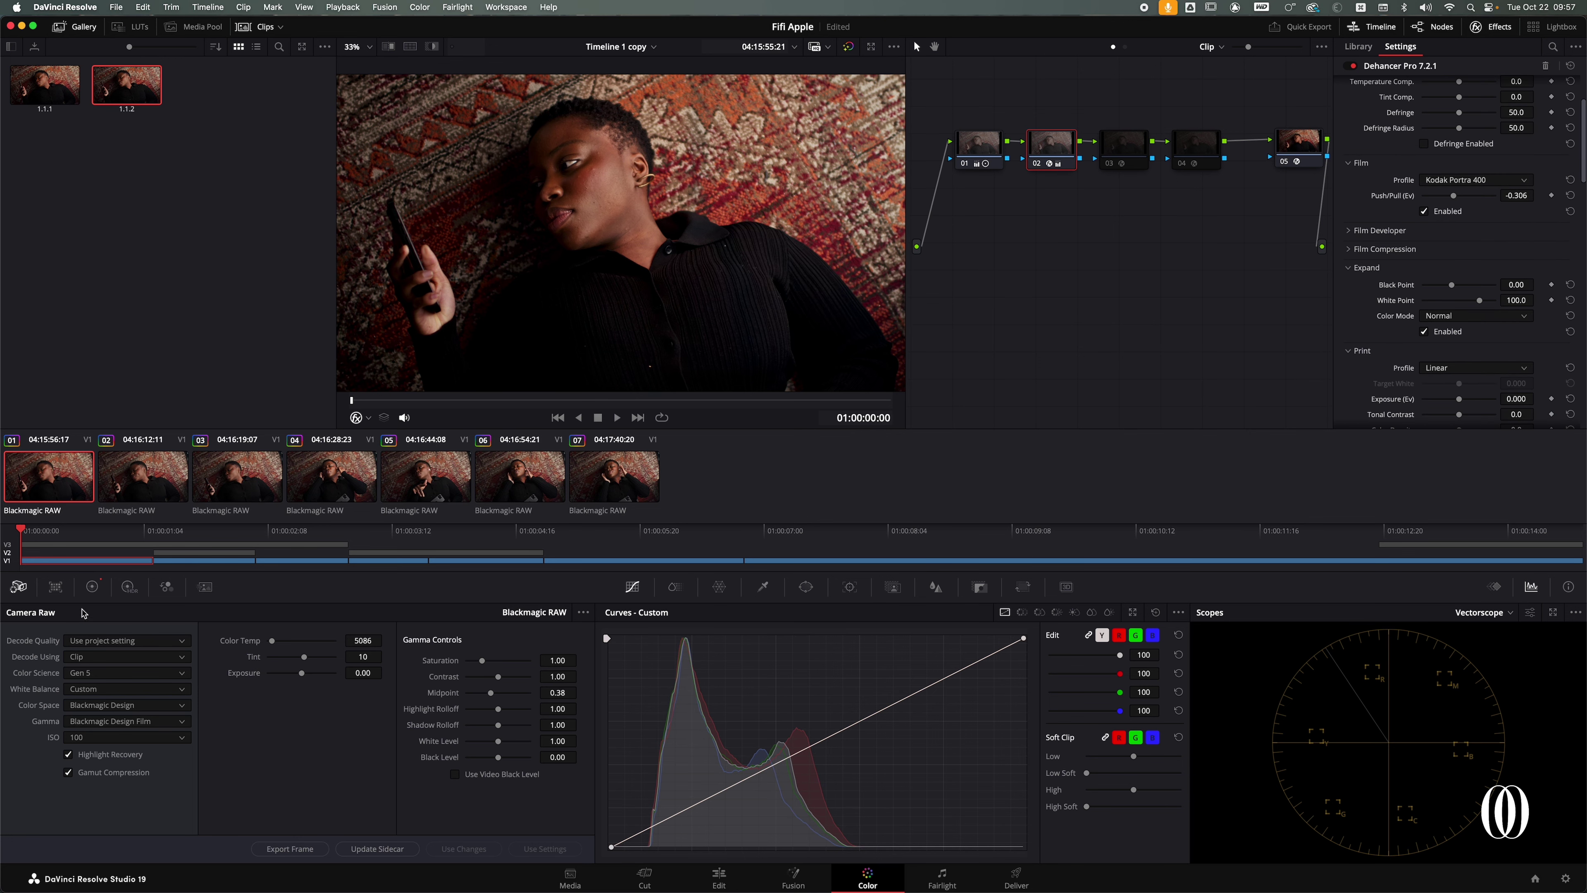
click(92, 586)
Step: Set Dehancer's Total Impact to 28, try a lower saturation, and show node 03's Film Look Creator
scroll(1430, 184, down, 1)
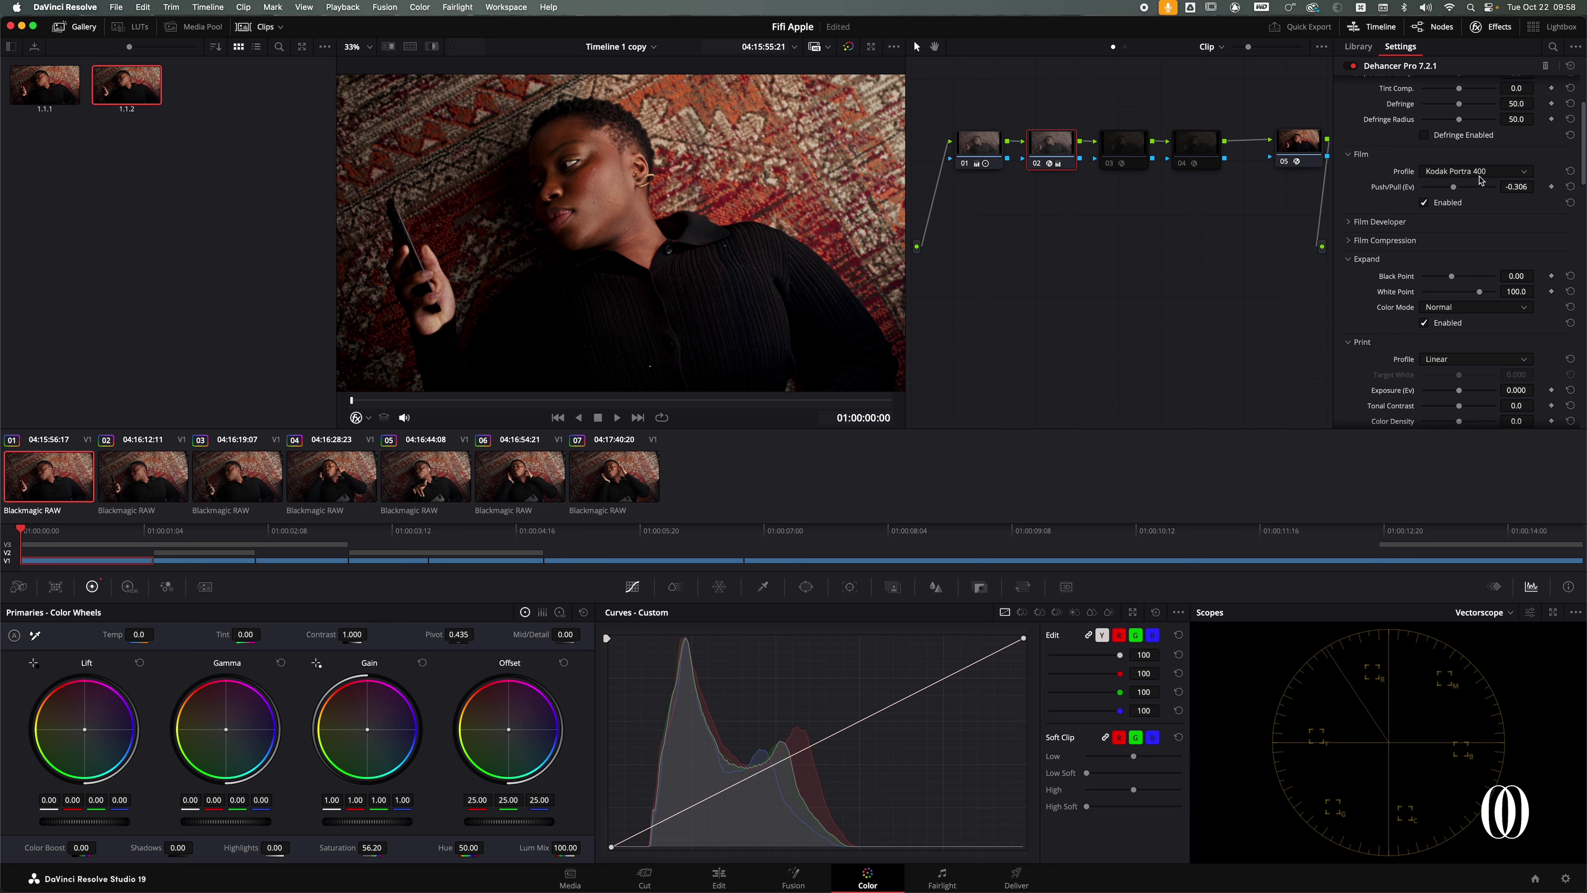
scroll(1423, 320, down, 10)
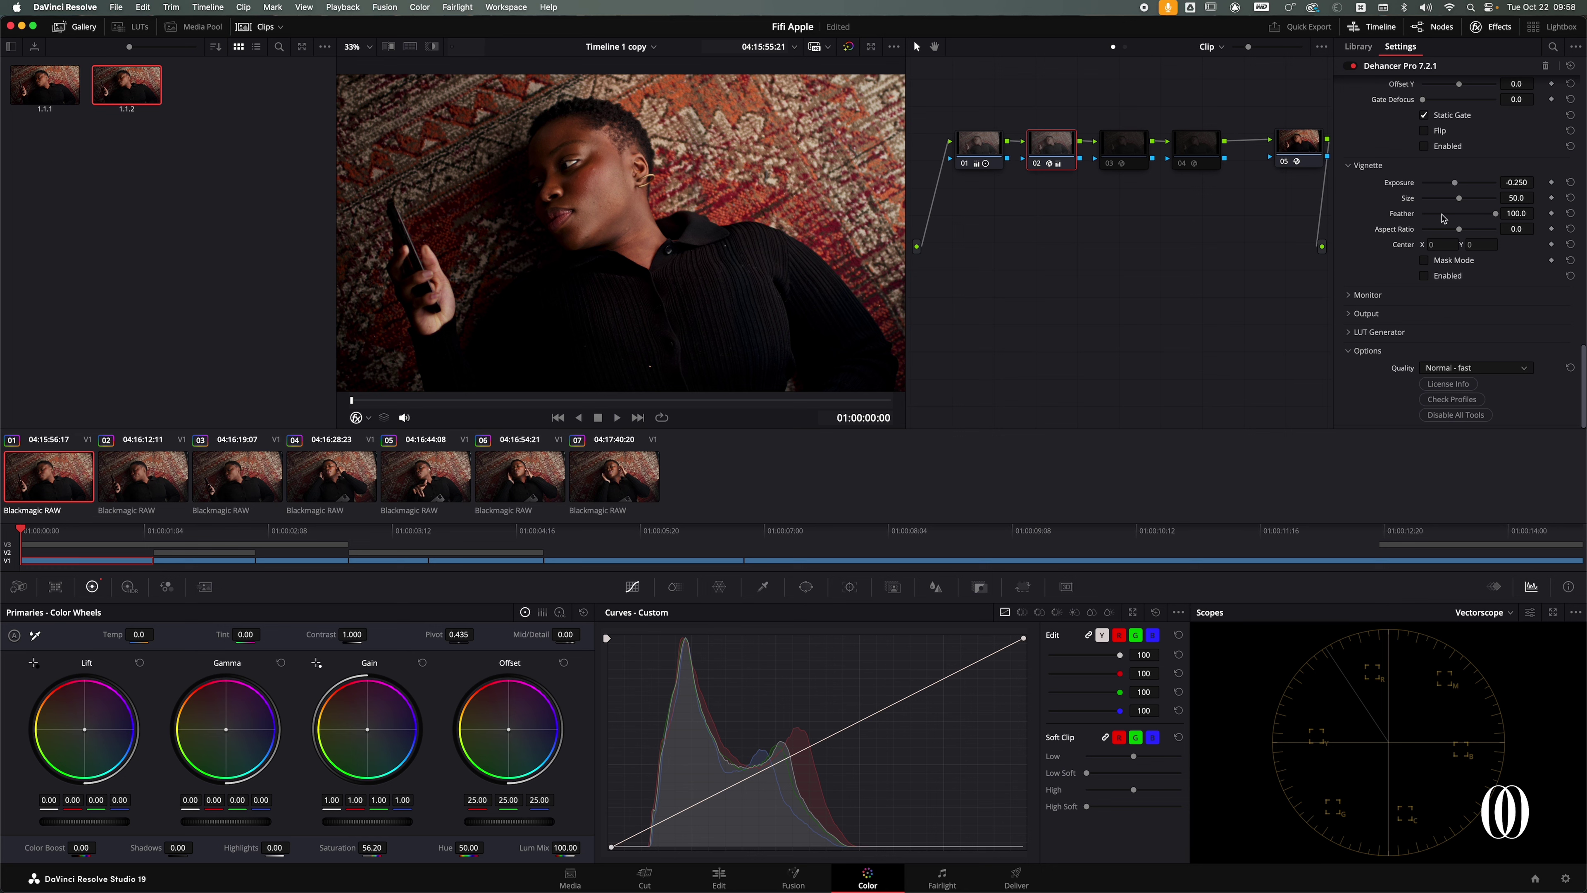
scroll(1440, 170, up, 5)
scroll(1440, 170, up, 5)
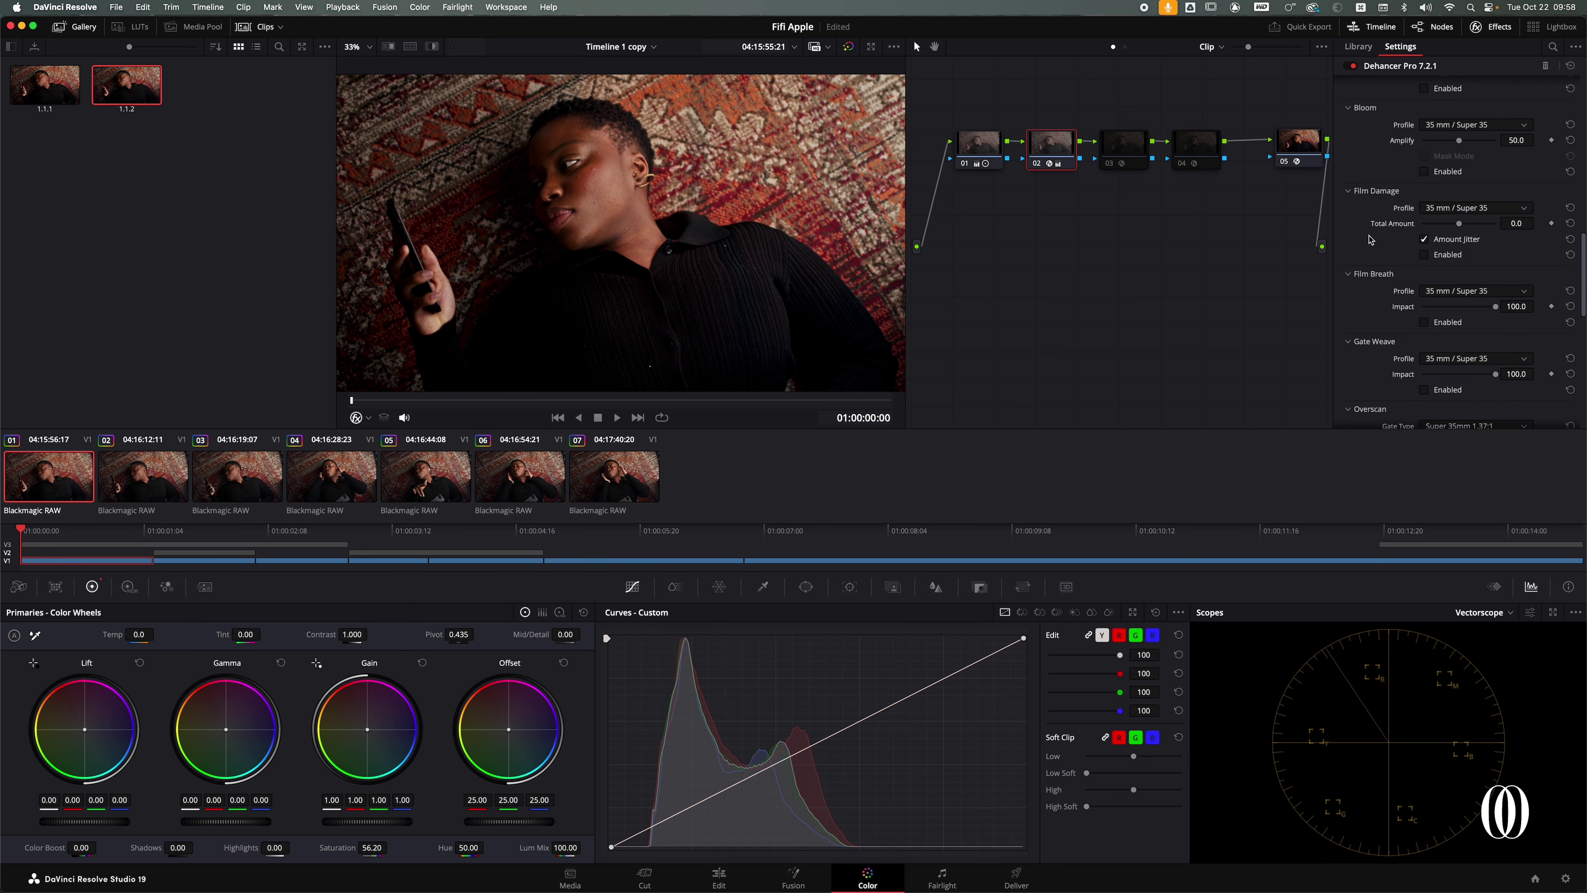
scroll(1411, 285, down, 2)
scroll(1411, 285, down, 10)
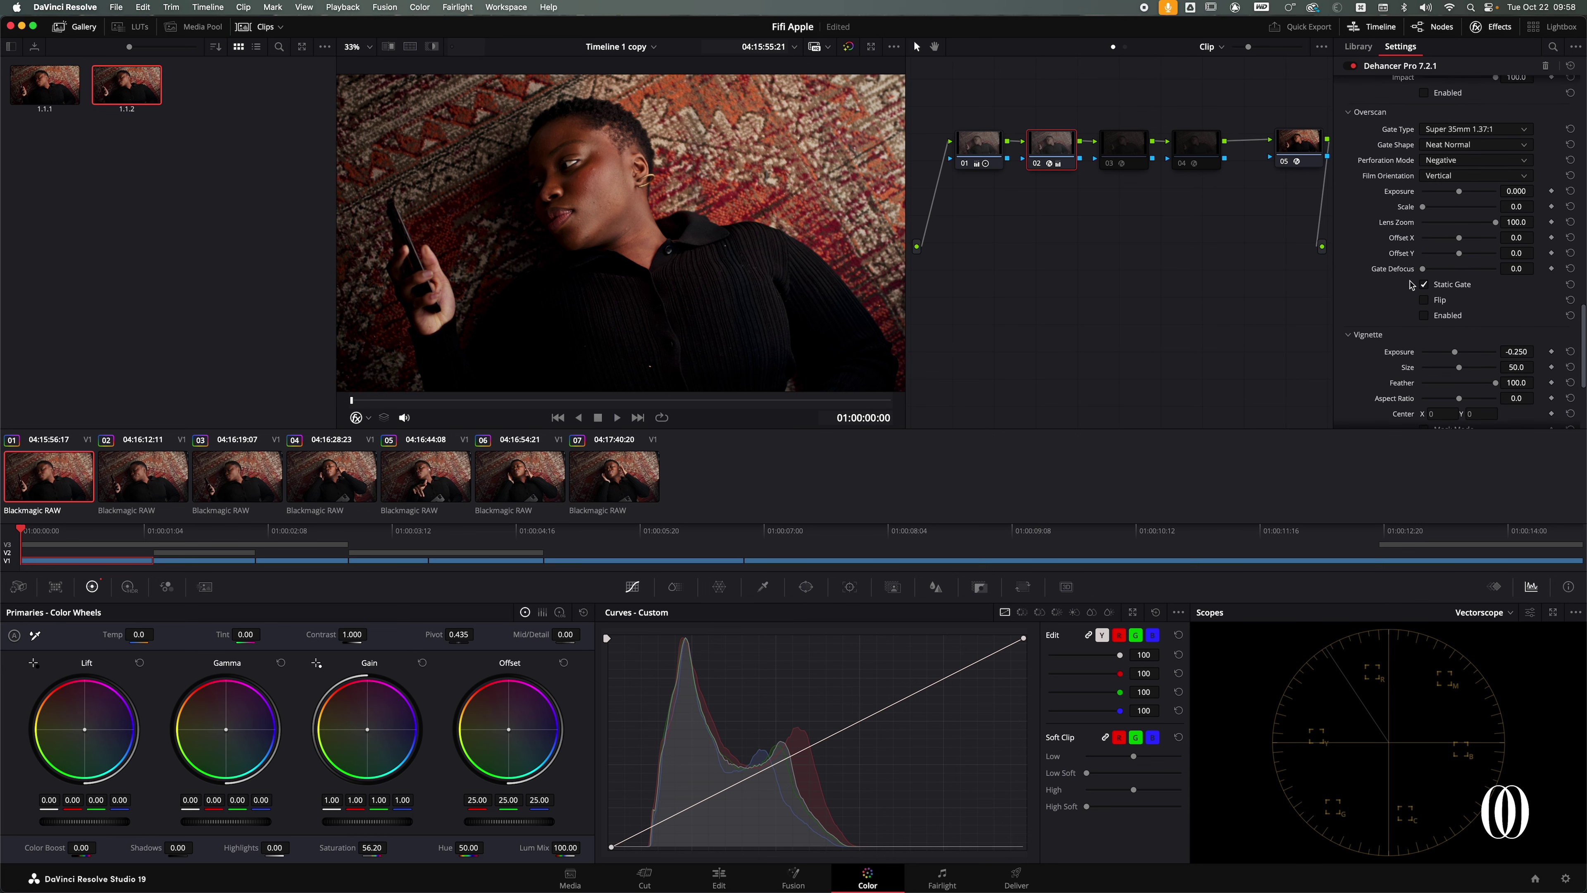
click(1348, 315)
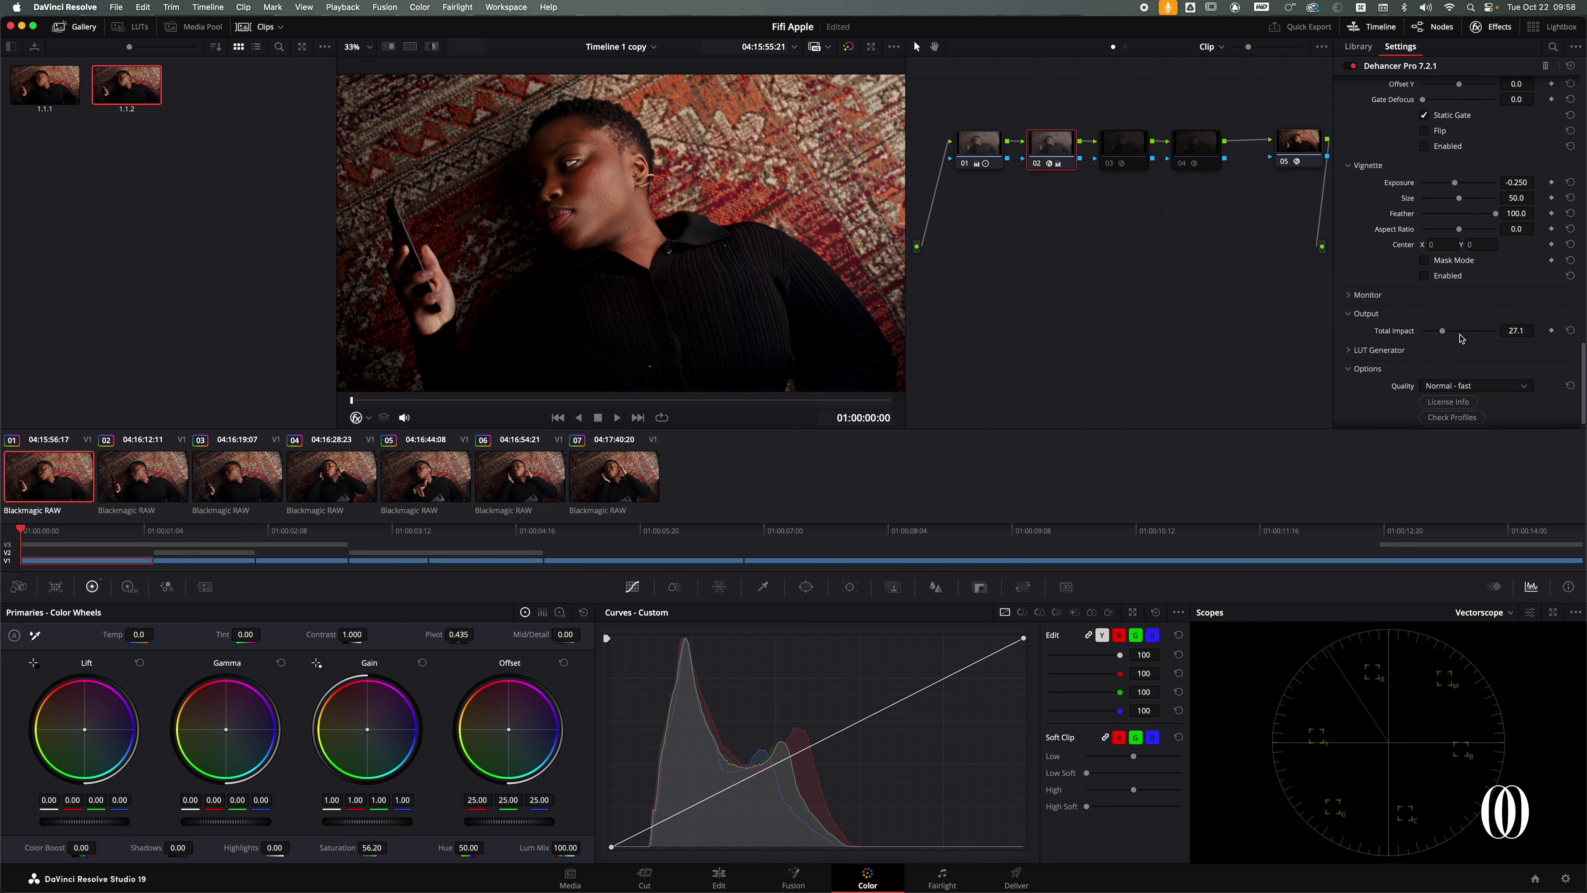
drag(1442, 333, 1538, 331)
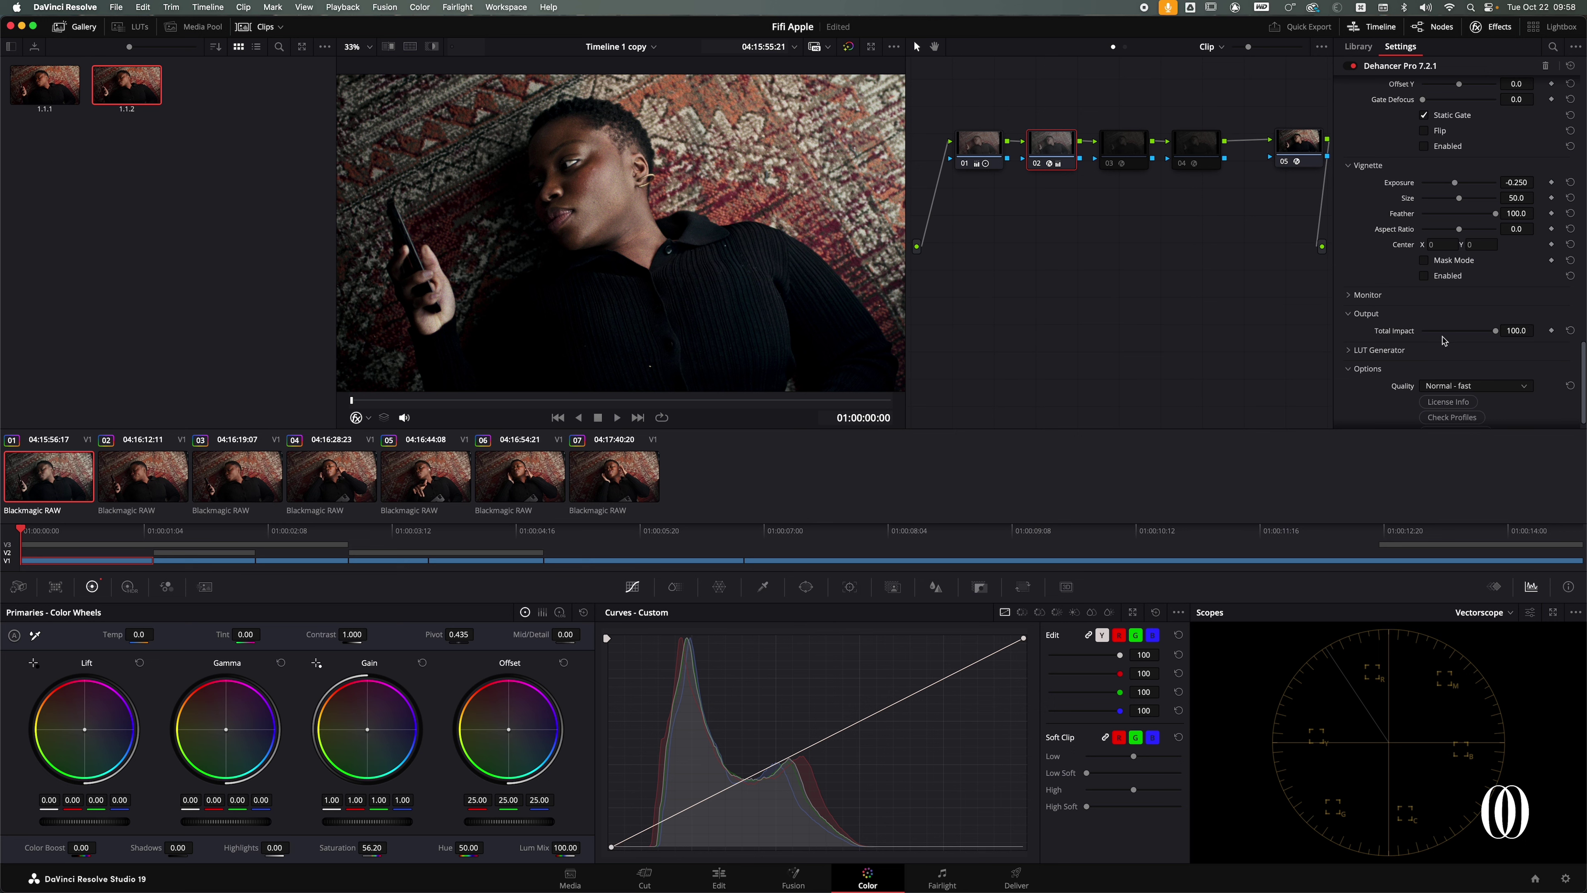
key(super+z)
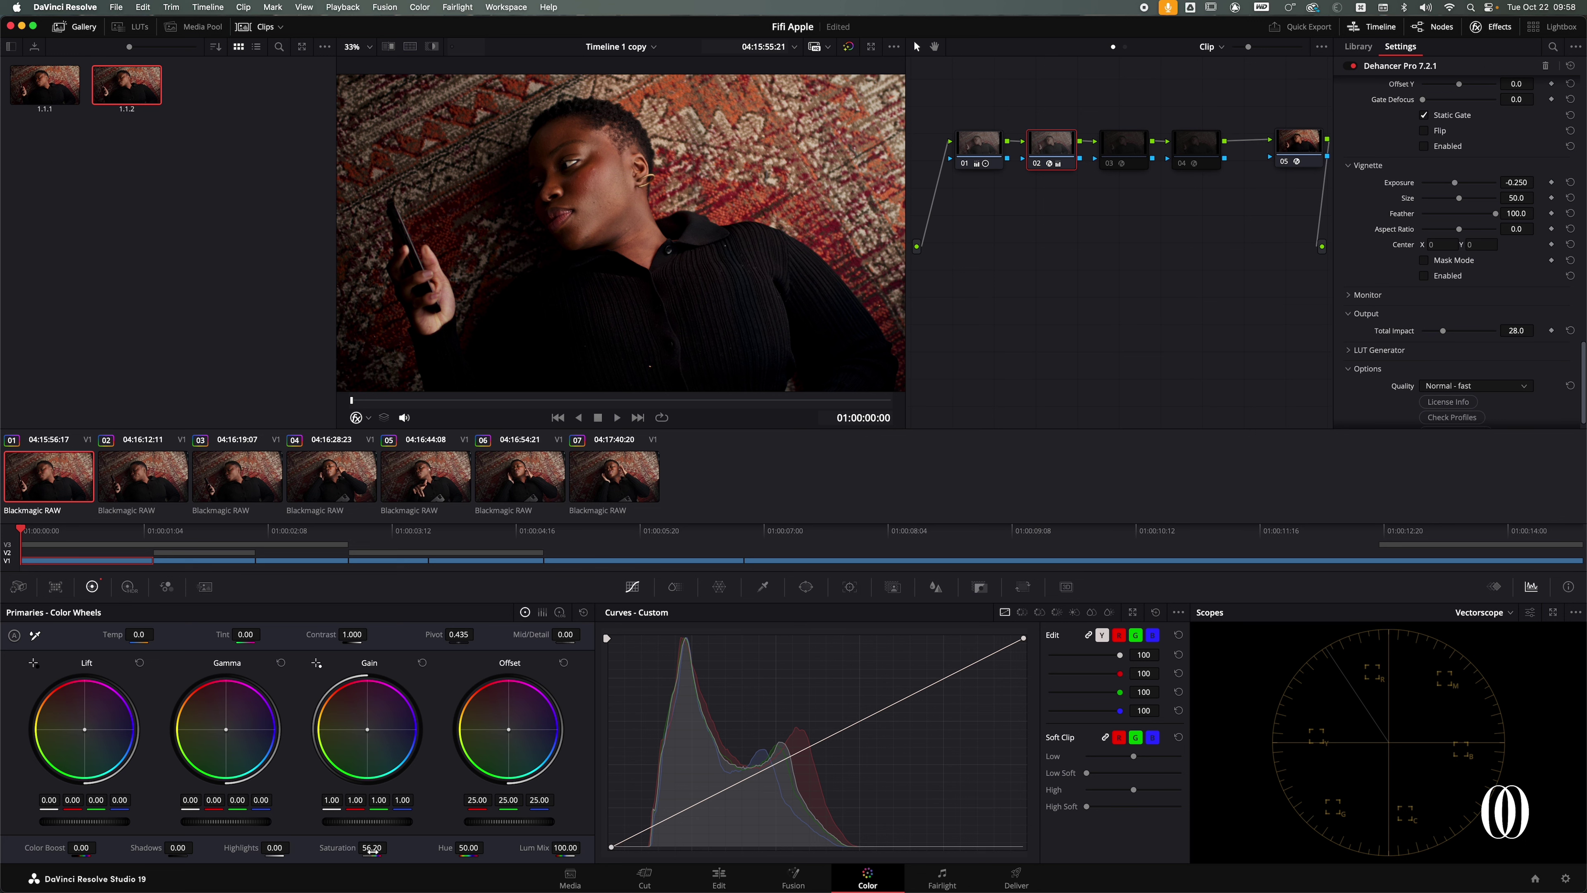
drag(348, 850, 305, 854)
click(1125, 145)
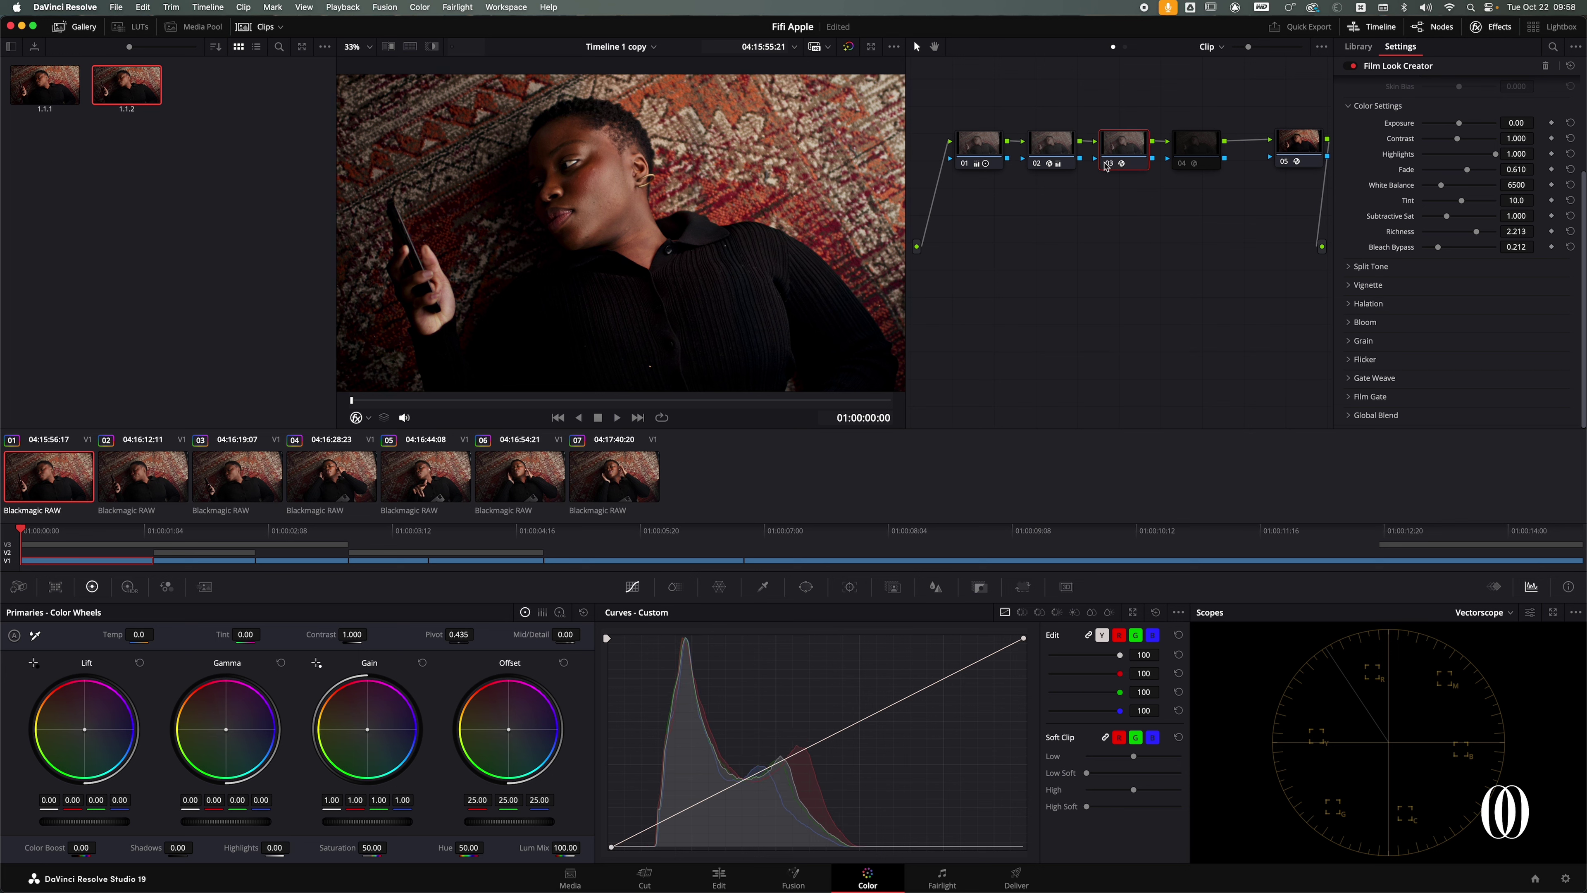
Step: Compare the clip with node 03 bypassed and then re-enabled
click(1139, 149)
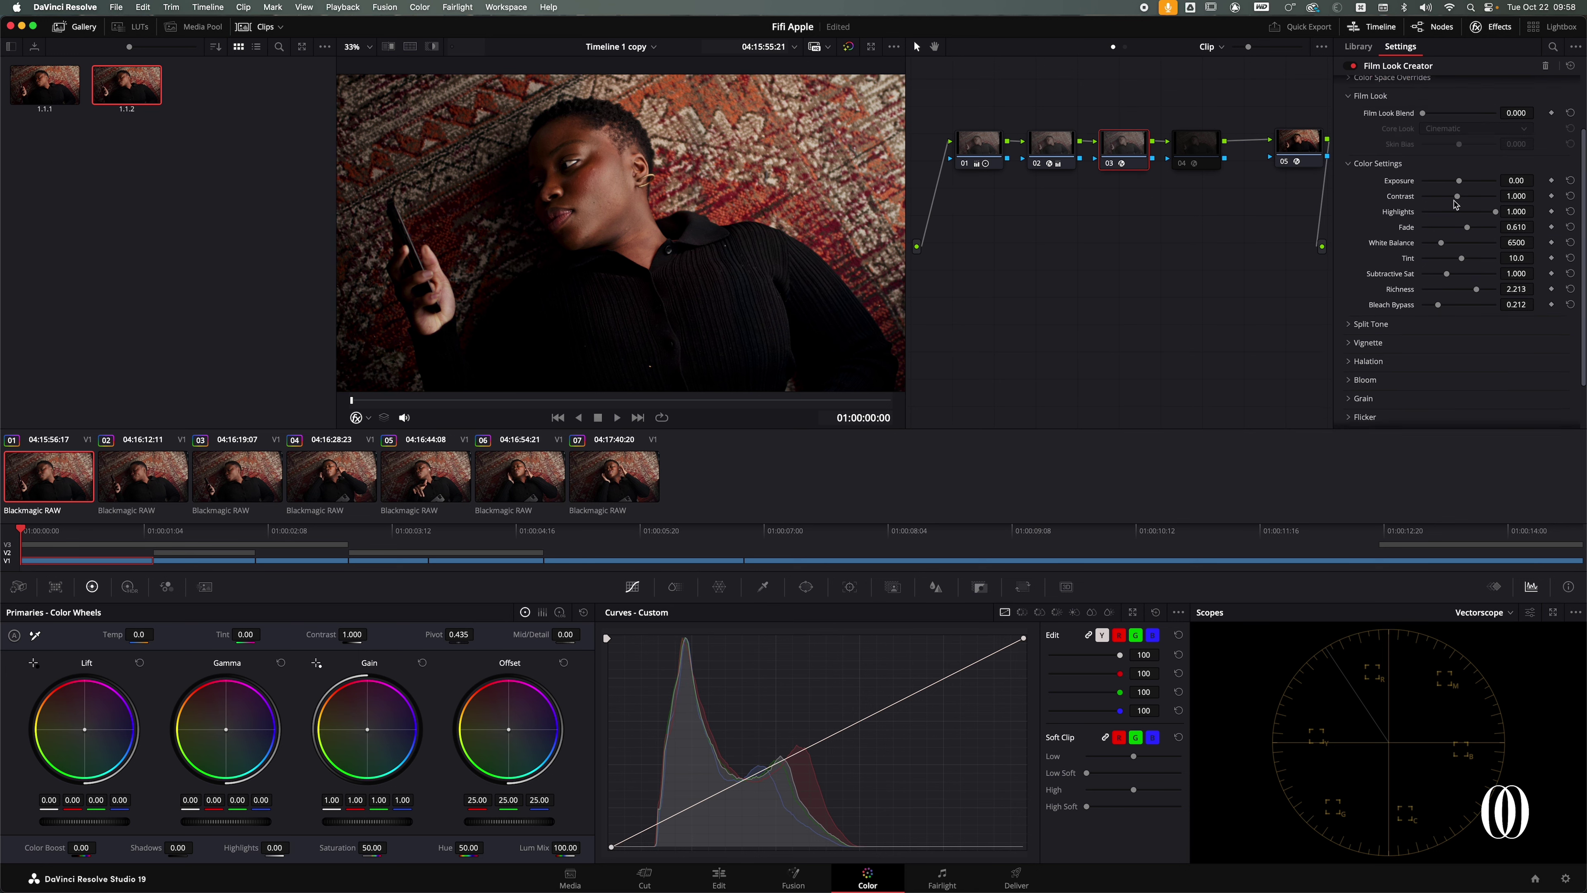
scroll(1411, 87, up, 5)
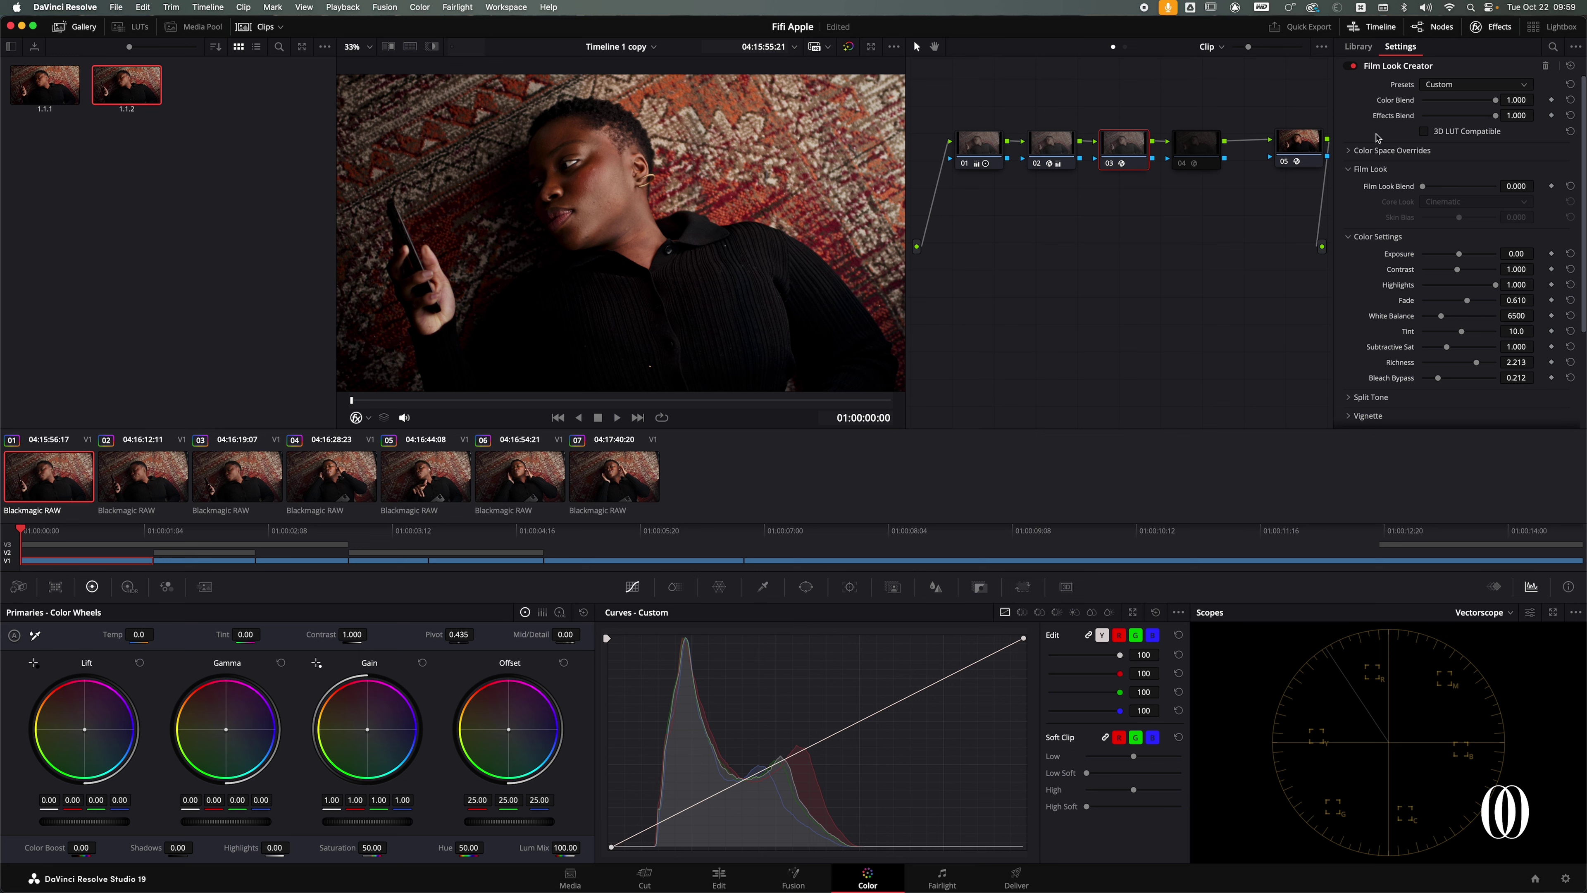
scroll(1378, 138, down, 3)
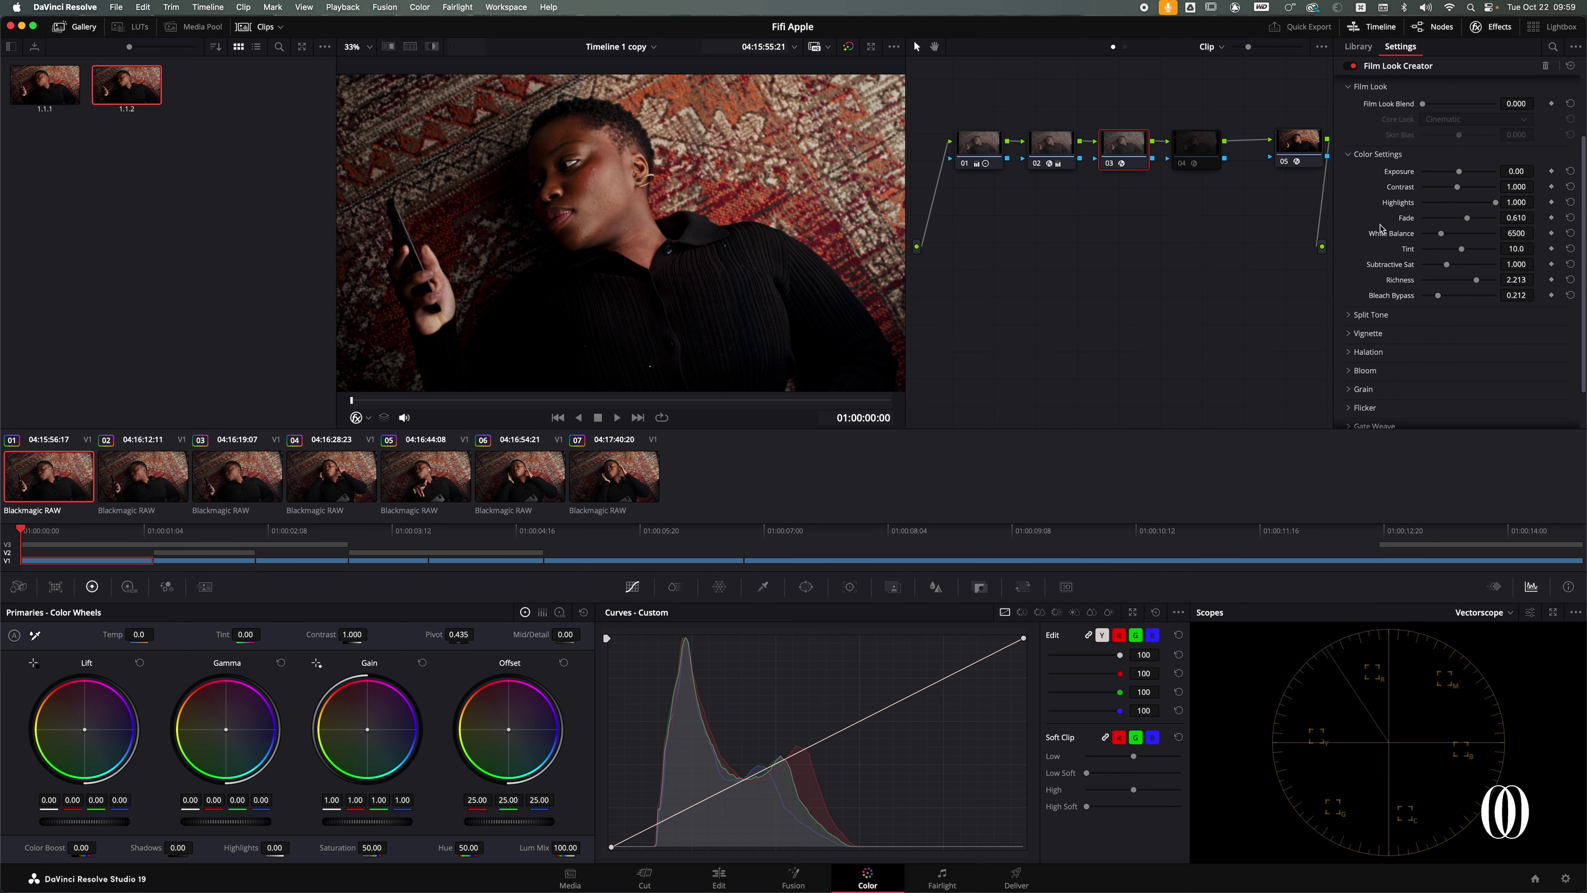
click(1112, 167)
click(1112, 167)
Step: Preview node 04's Dehancer Pro look, leave it disabled, and switch to Capture One
click(1200, 172)
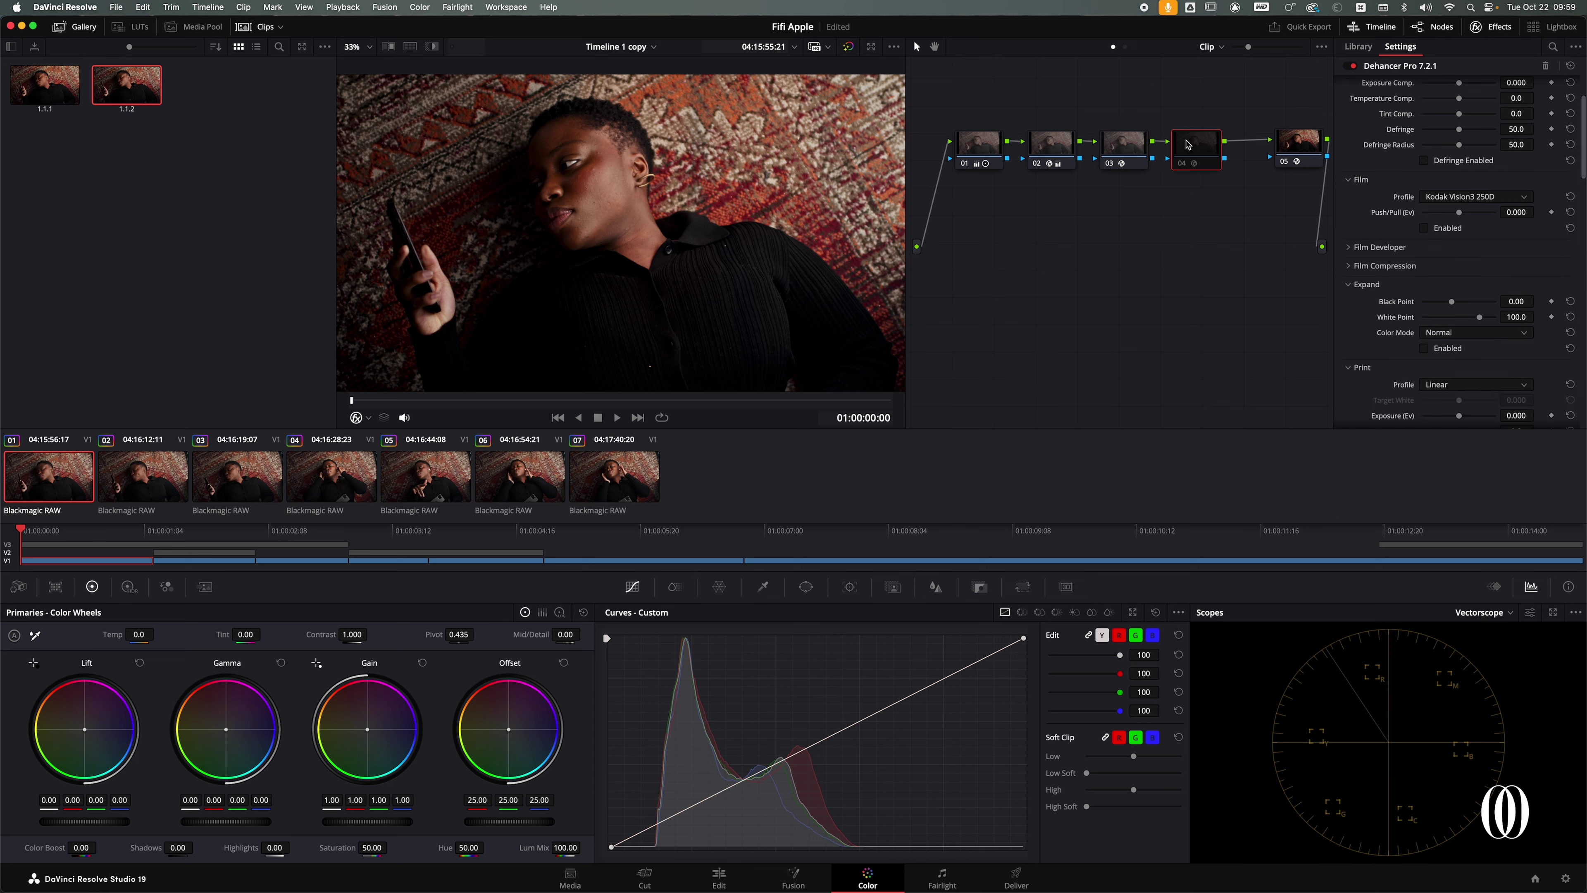
click(1182, 166)
click(1182, 166)
key(super+Tab)
key(super+Tab)
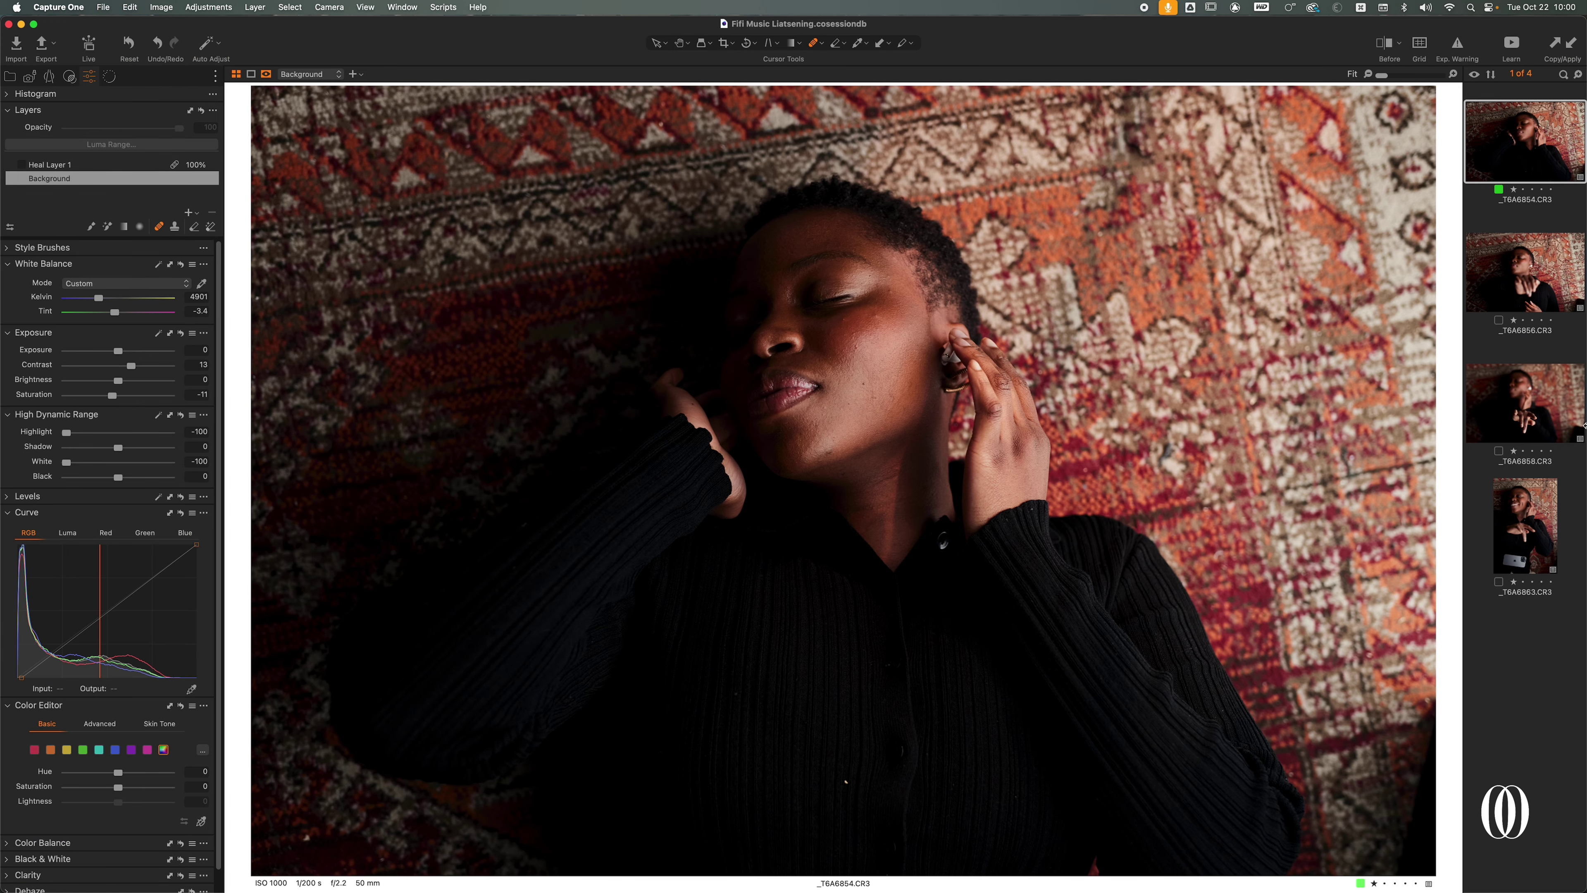
Step: View the _T6A6863 still and compare it with the Resolve grade before returning to Capture One
click(1534, 530)
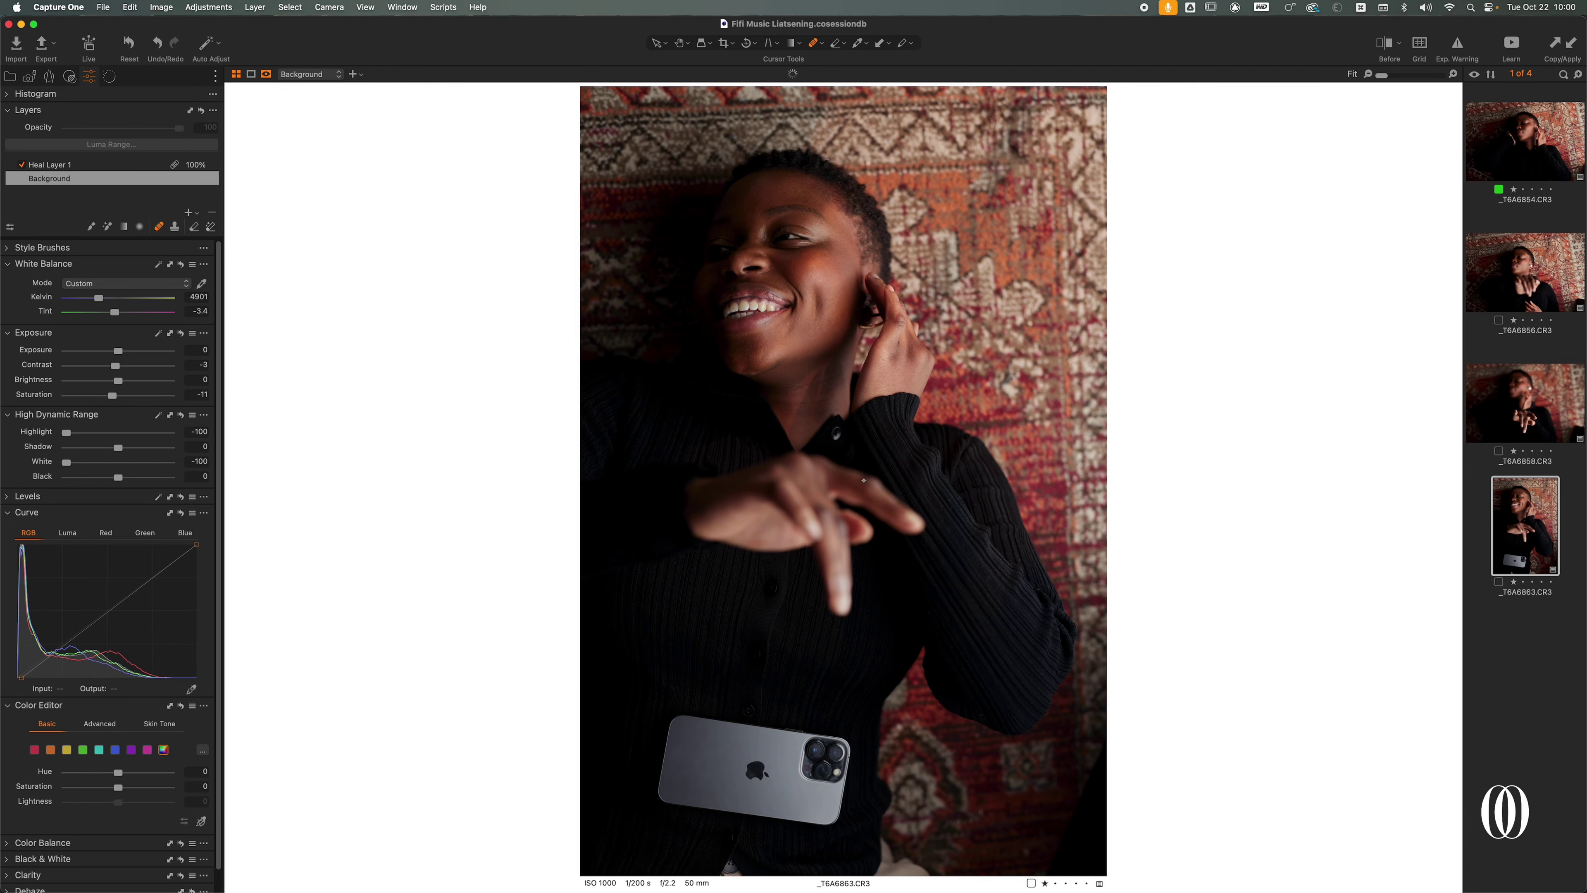
key(super+Tab)
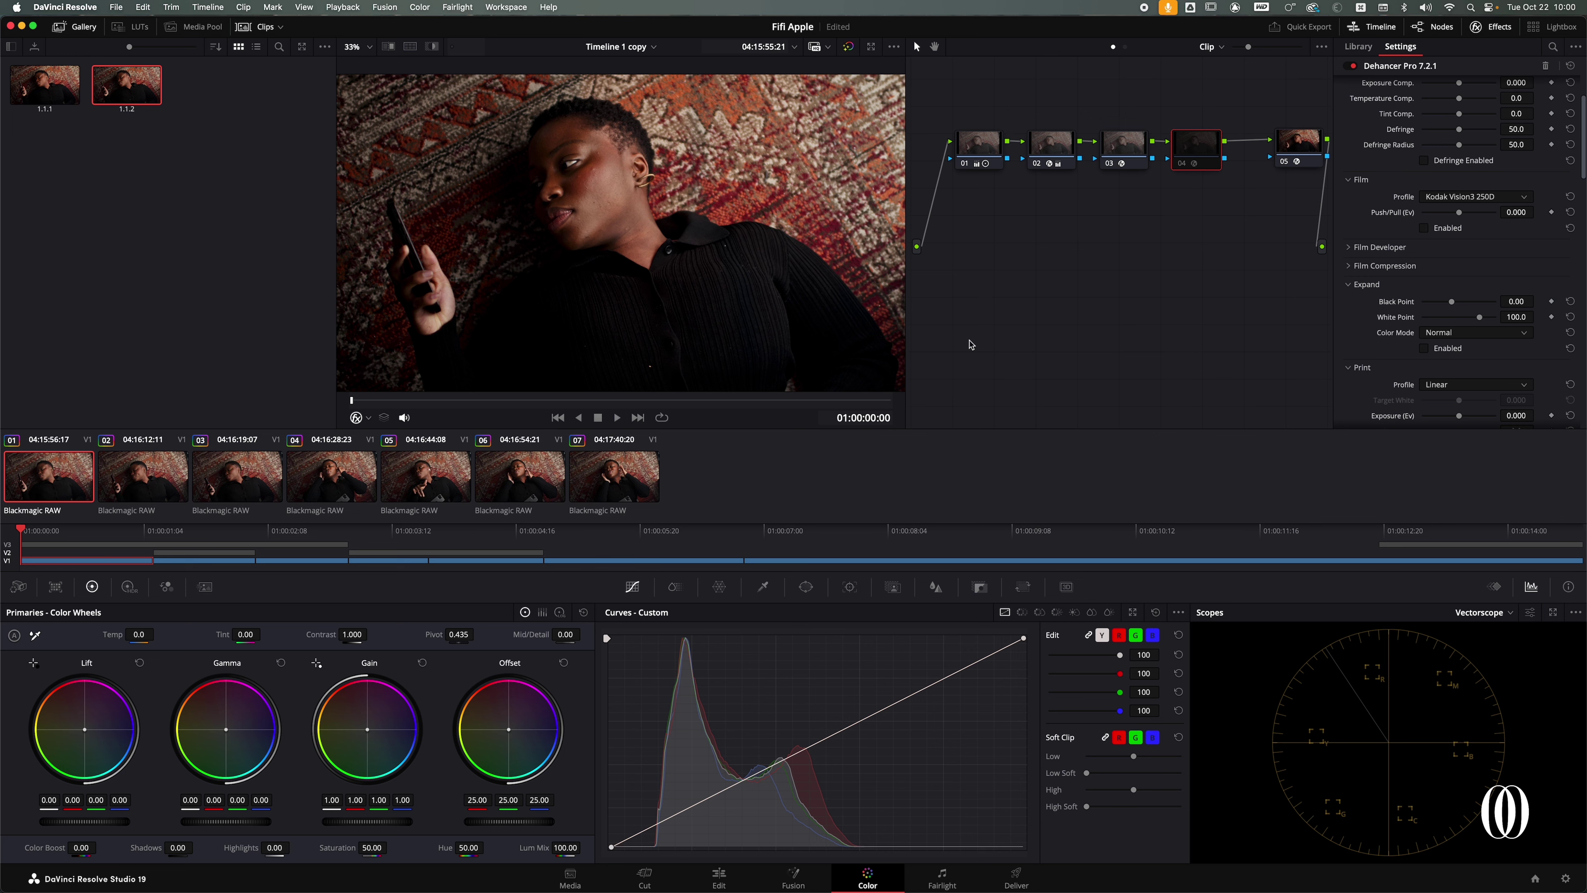
key(super+Tab)
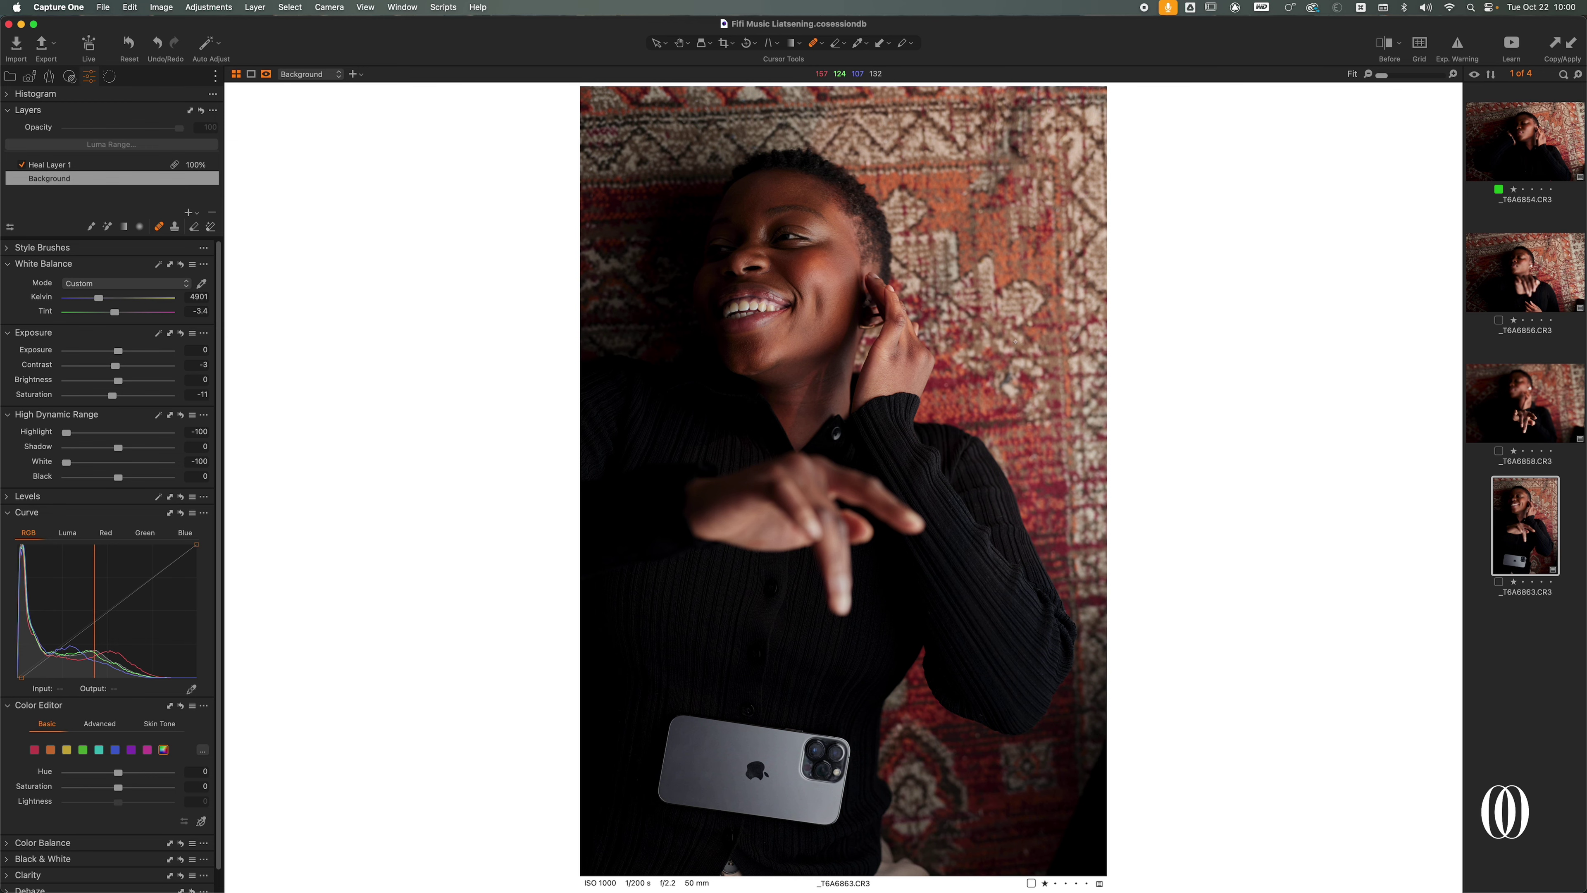
Step: Open _T6A6854 and toggle Before on and off to compare with the unedited original
click(1499, 144)
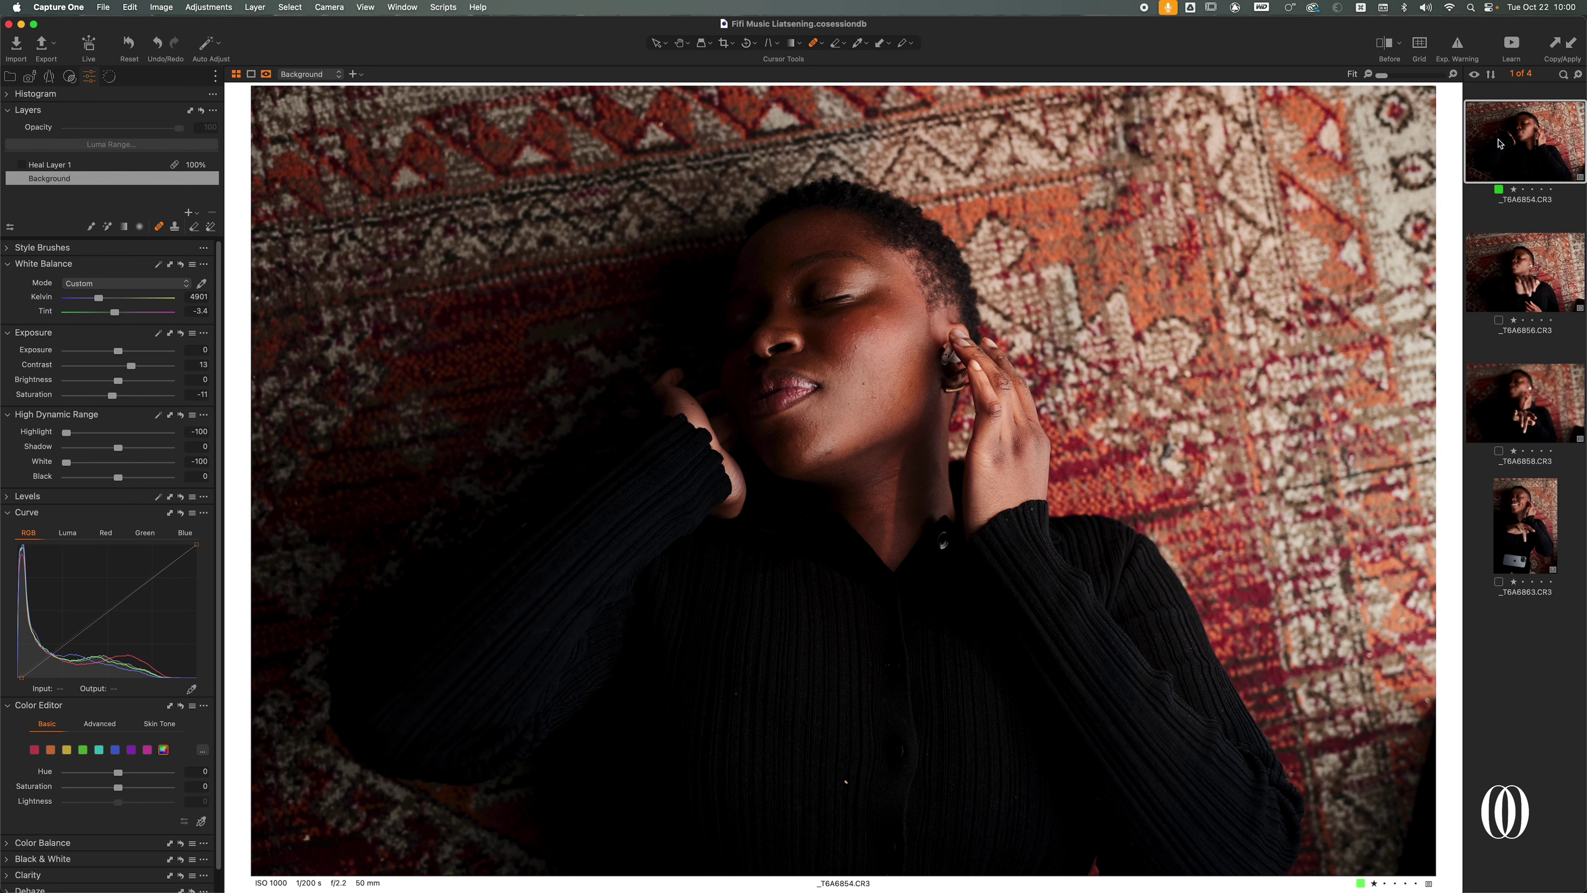
click(1386, 44)
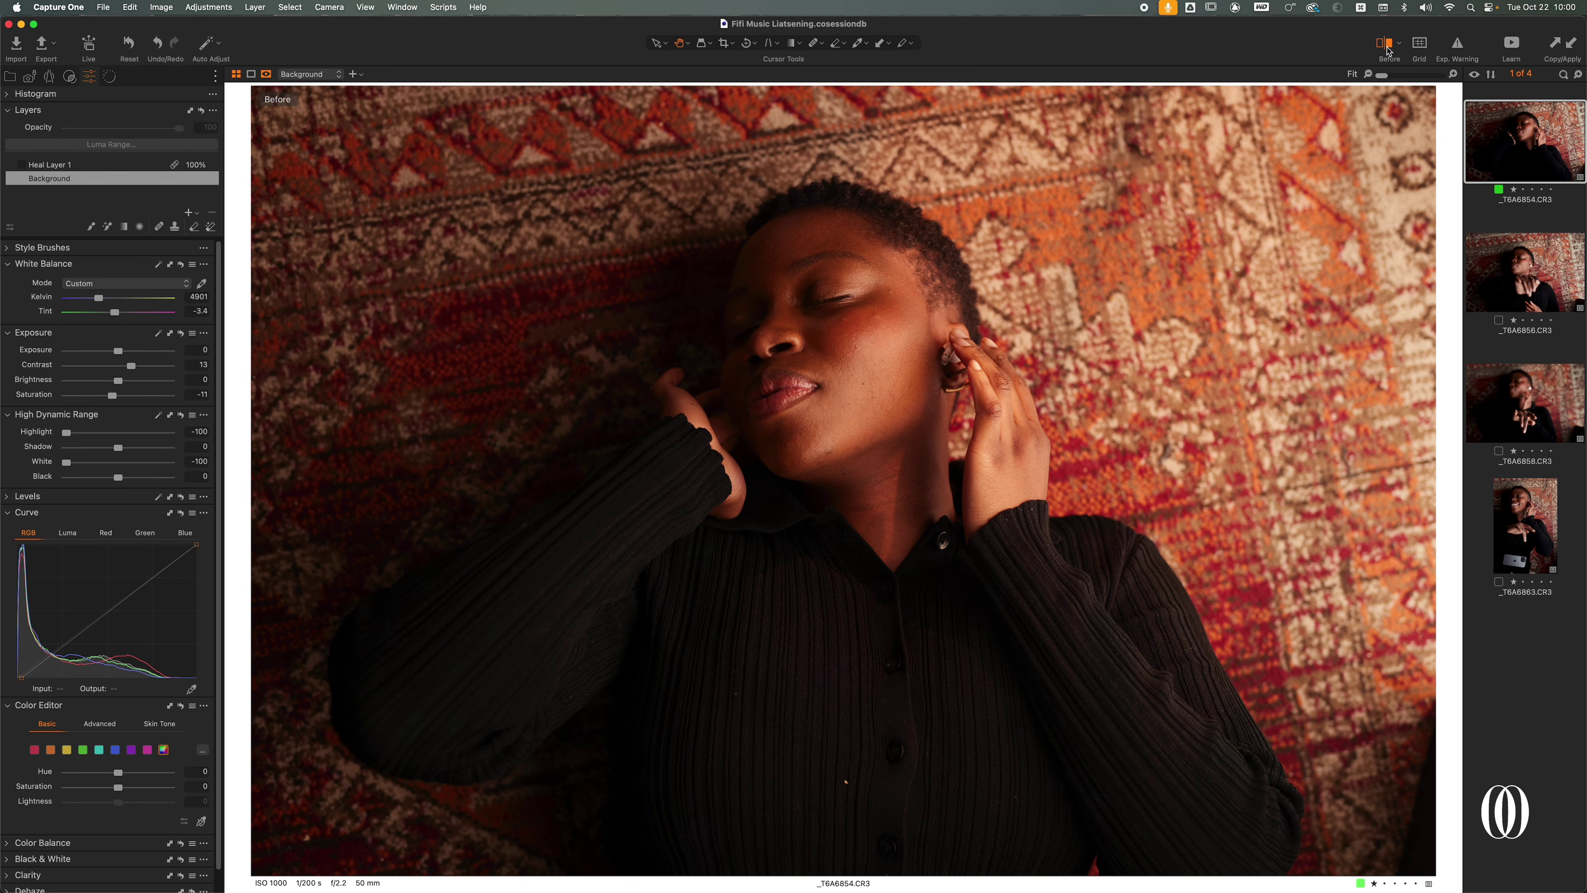
click(1386, 44)
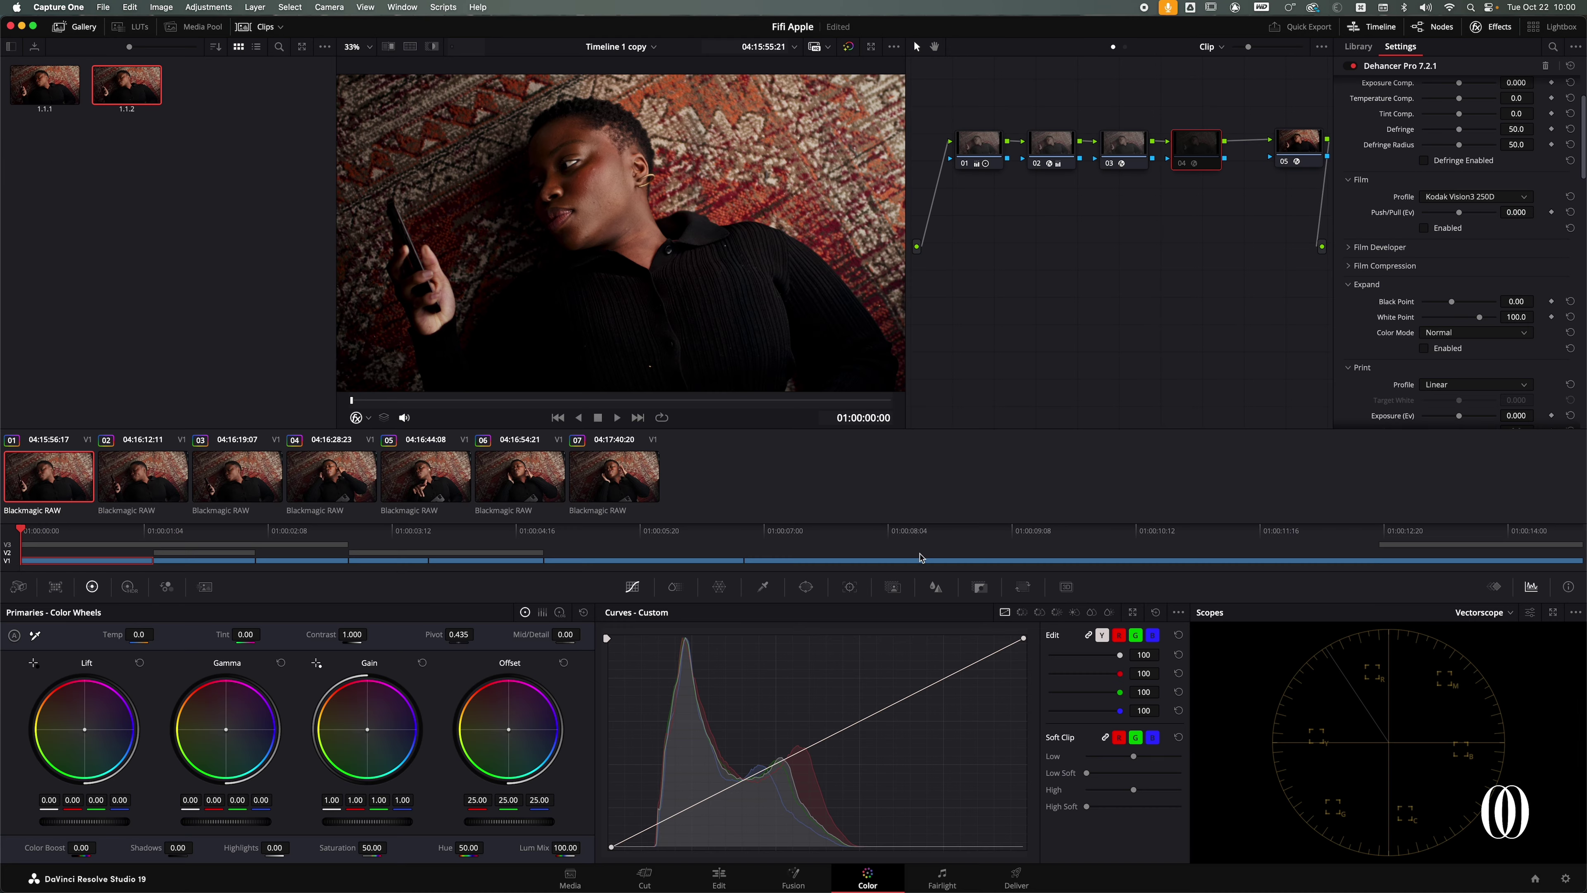
click(699, 389)
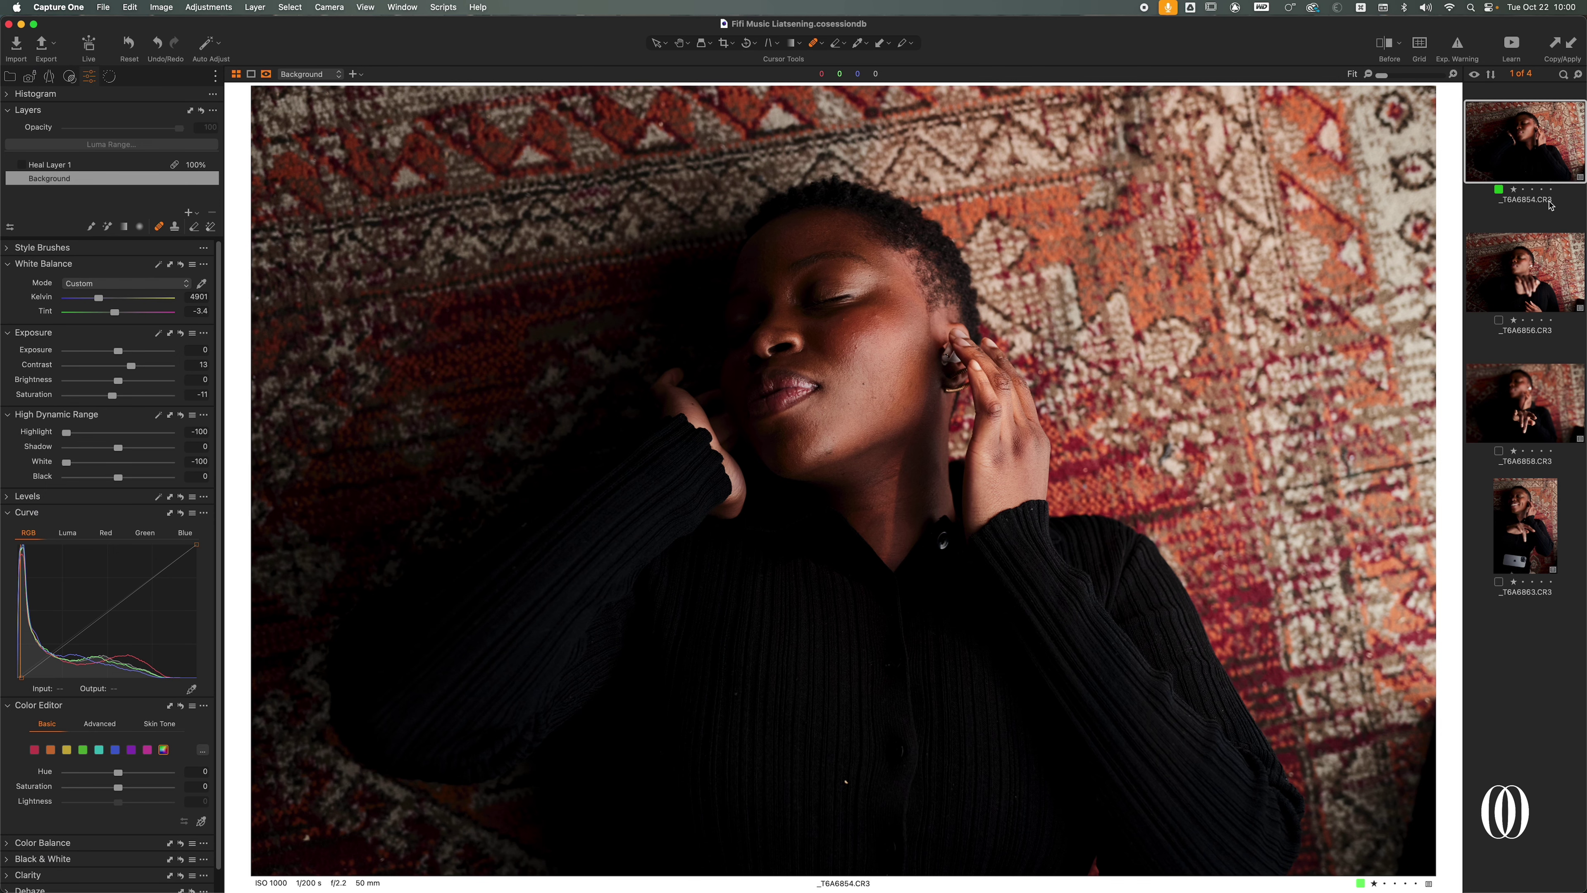
Step: Browse the _T6A6856, _T6A6858 and _T6A6863 stills
click(1538, 267)
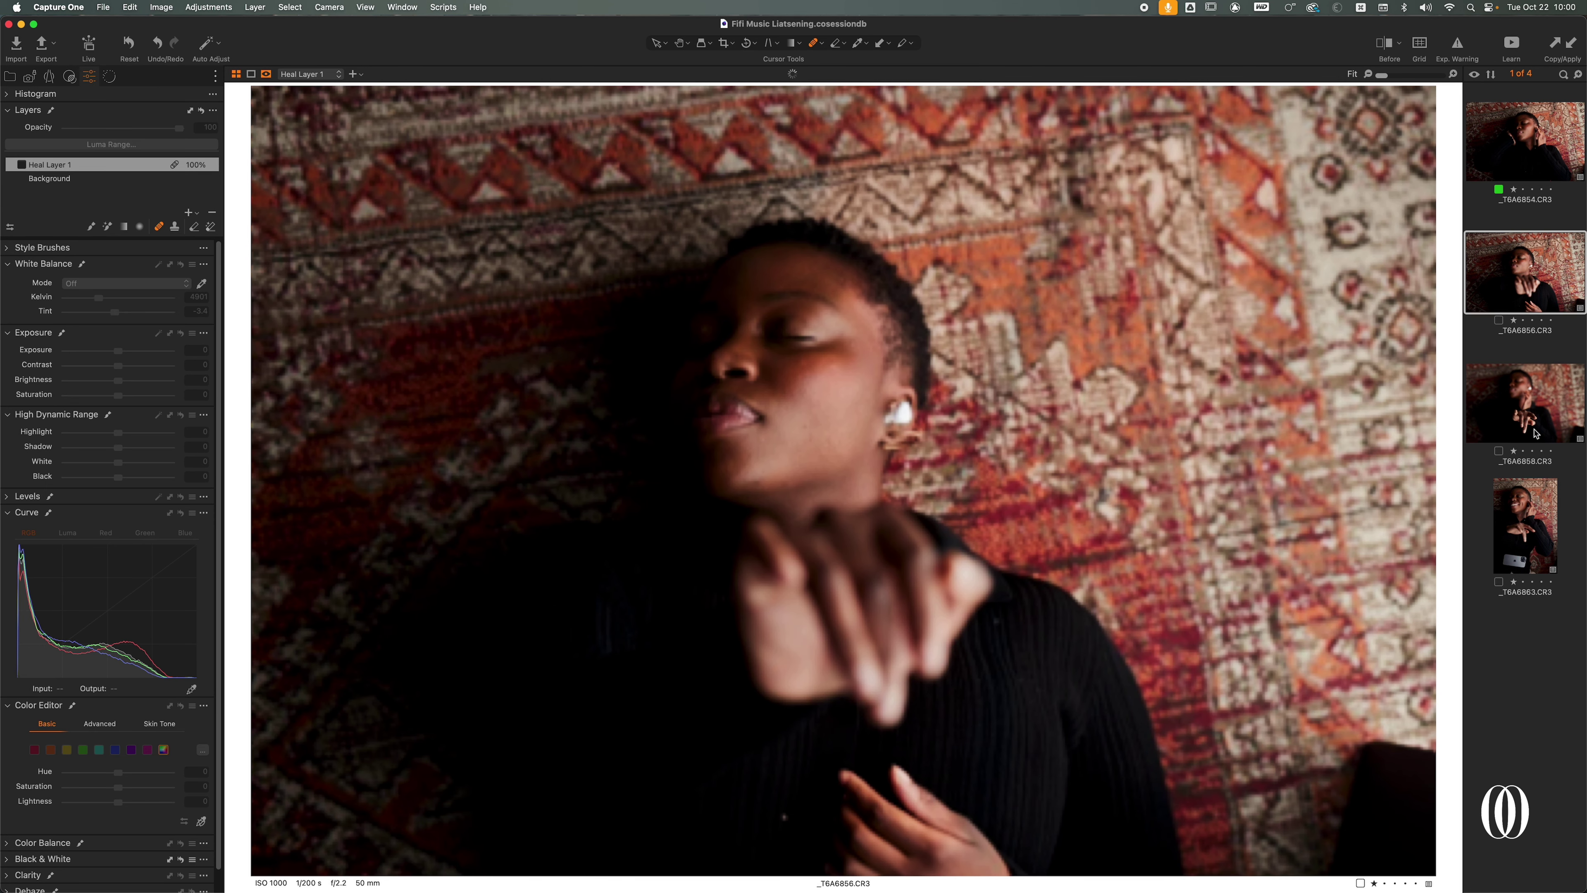
click(1528, 406)
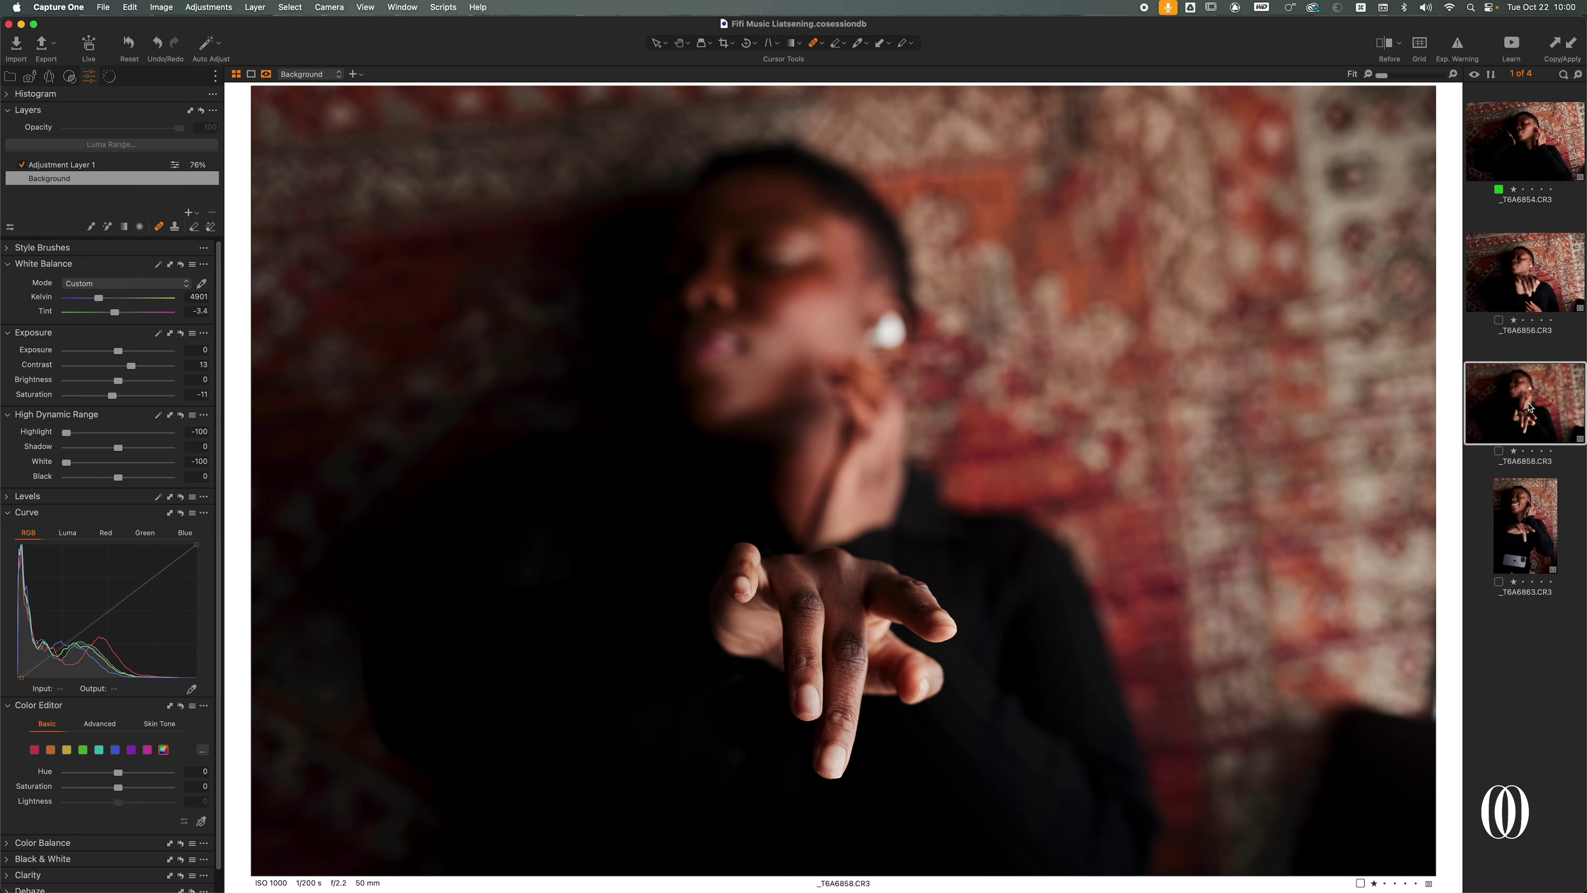
click(1524, 513)
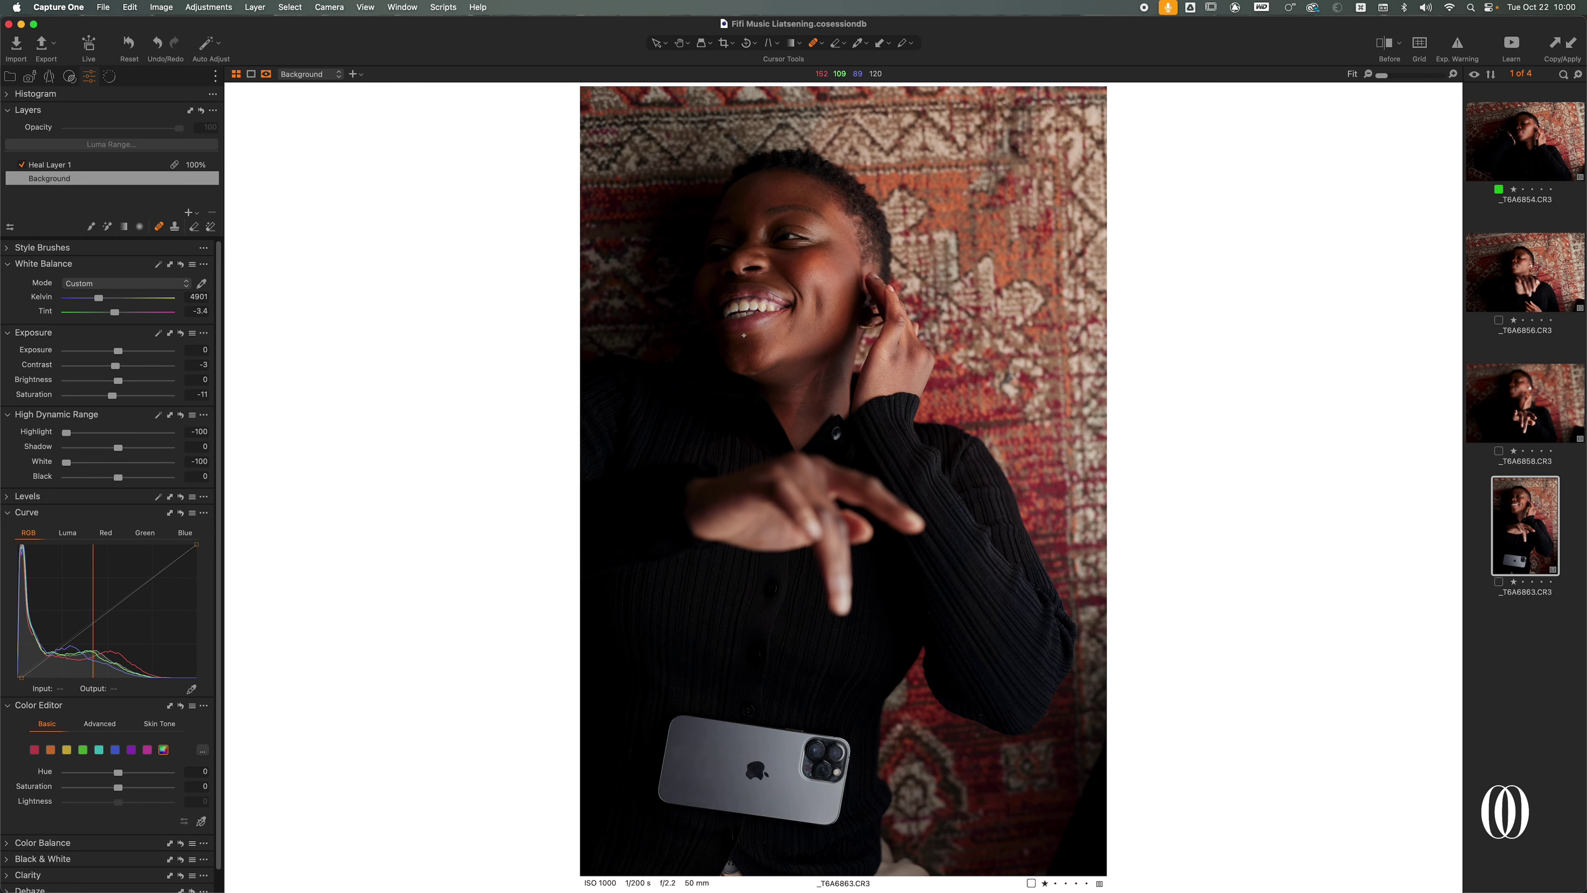
Step: Compare _T6A6863 with its original and check sweater detail at 100%, then view _T6A6858
click(1393, 50)
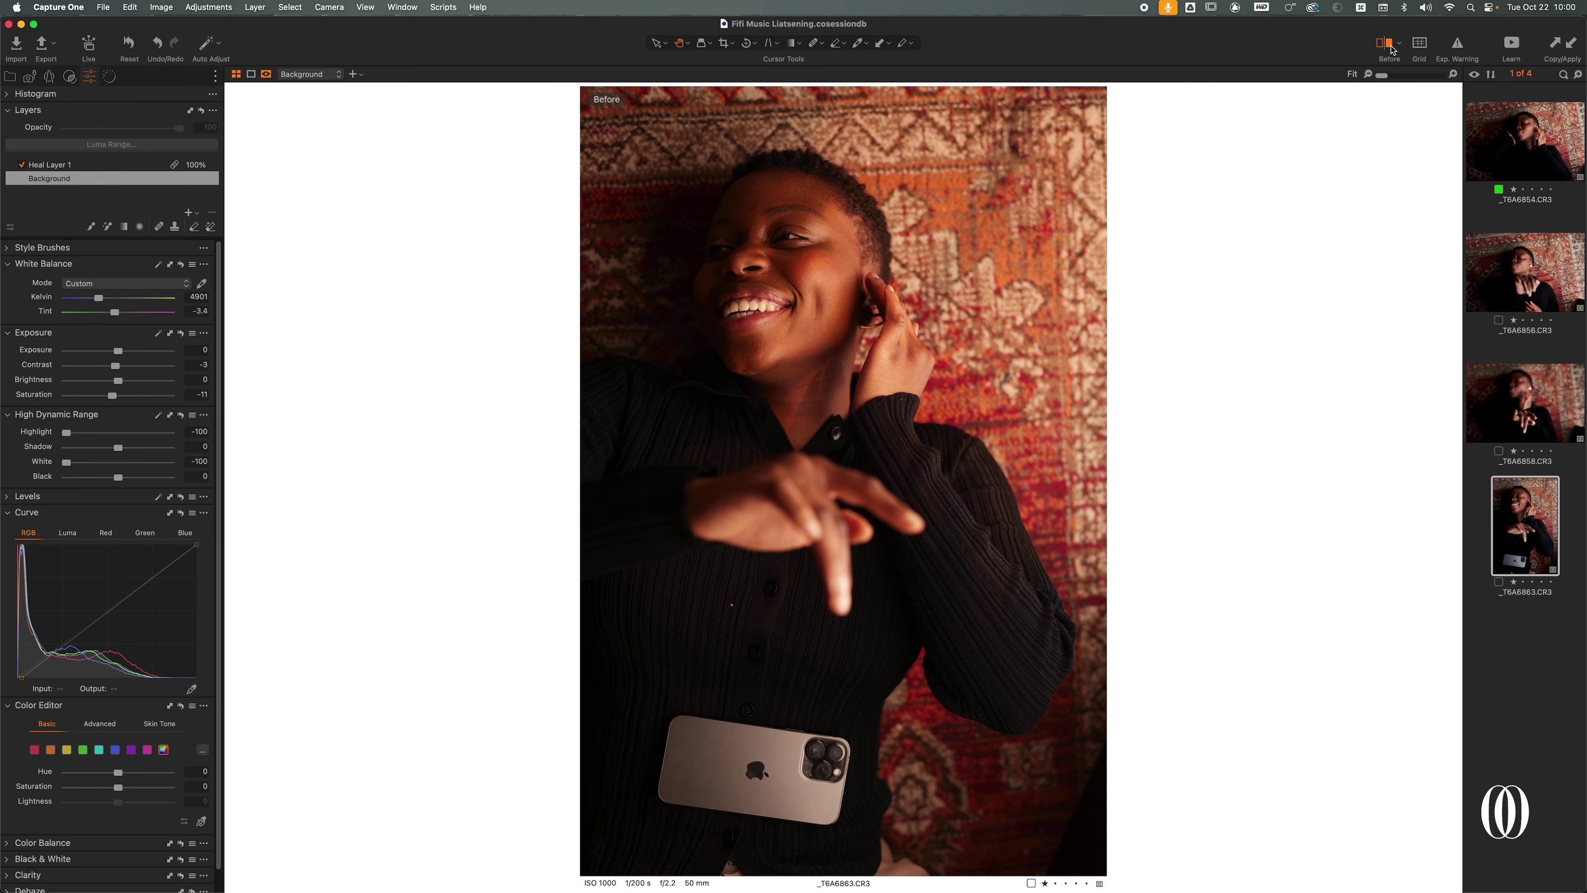
click(1392, 50)
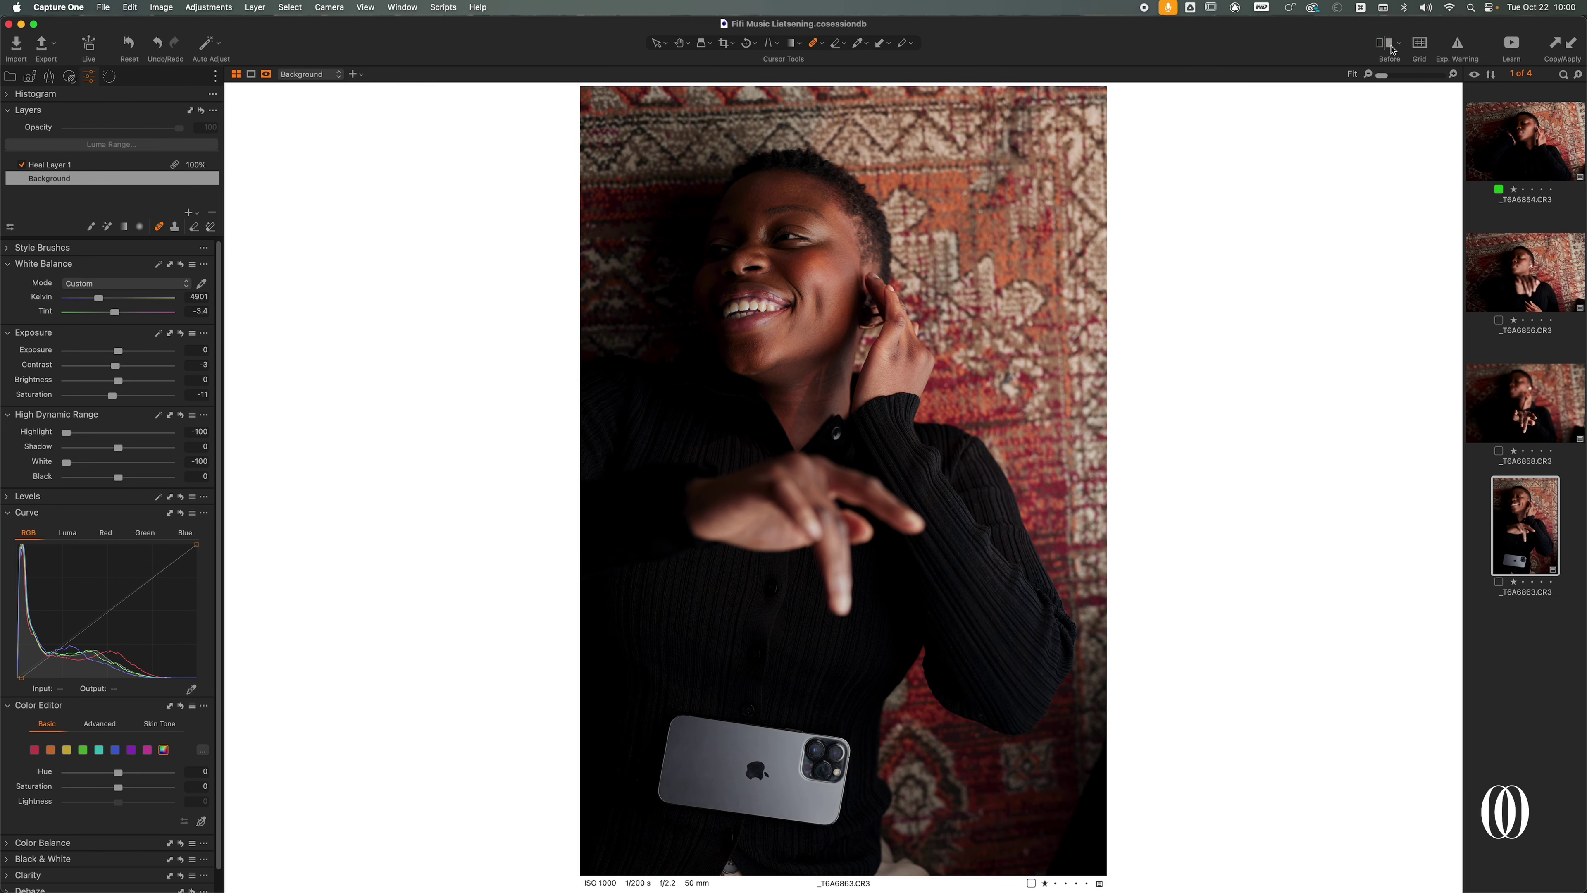
click(807, 617)
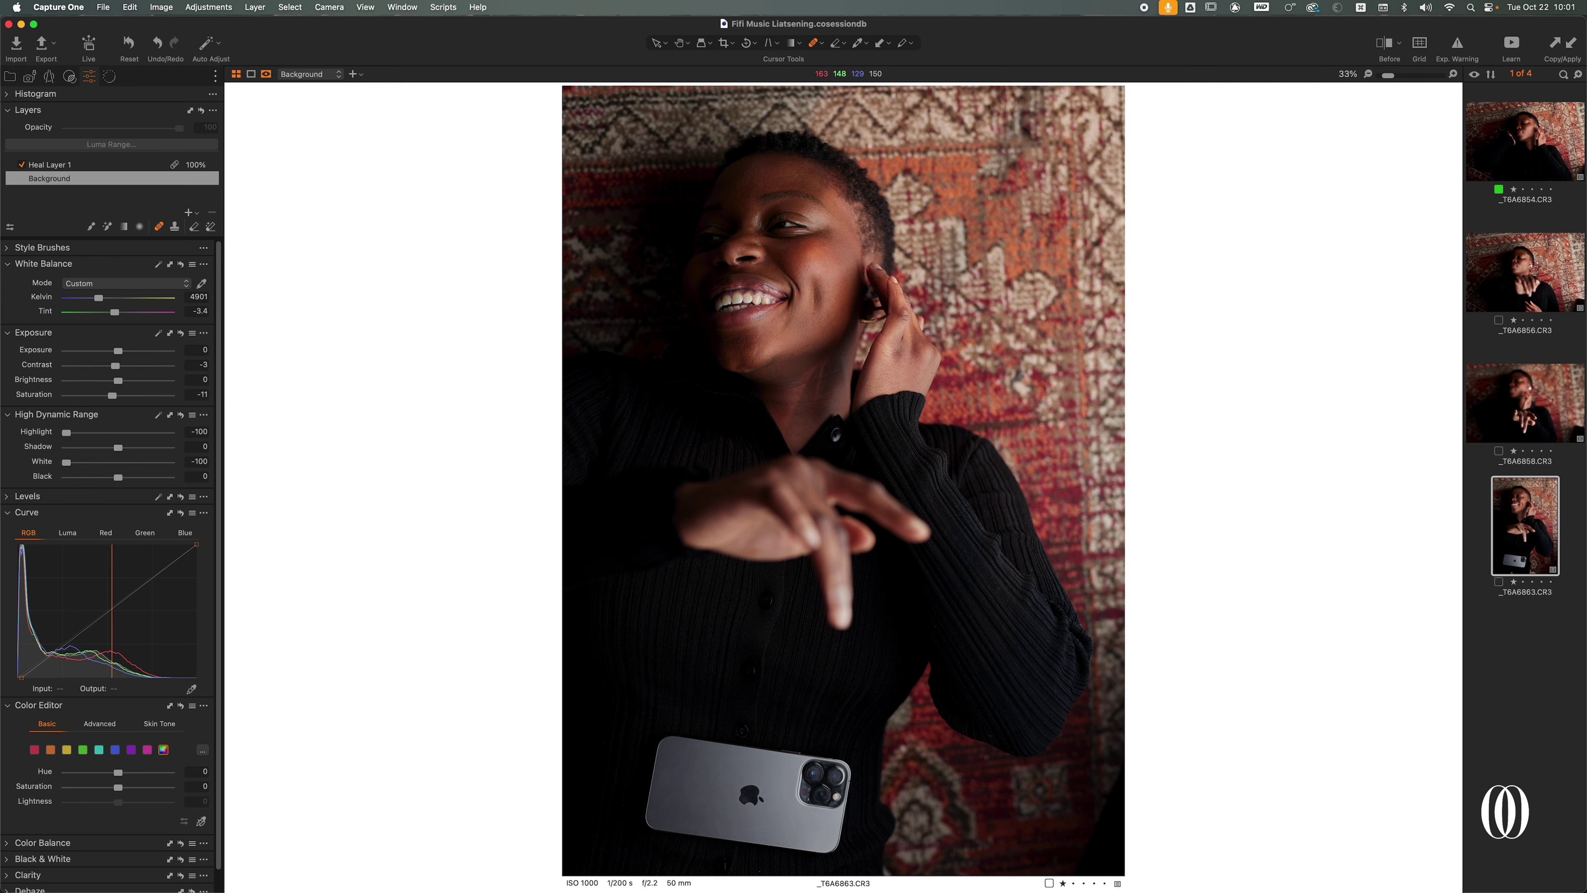
click(1535, 395)
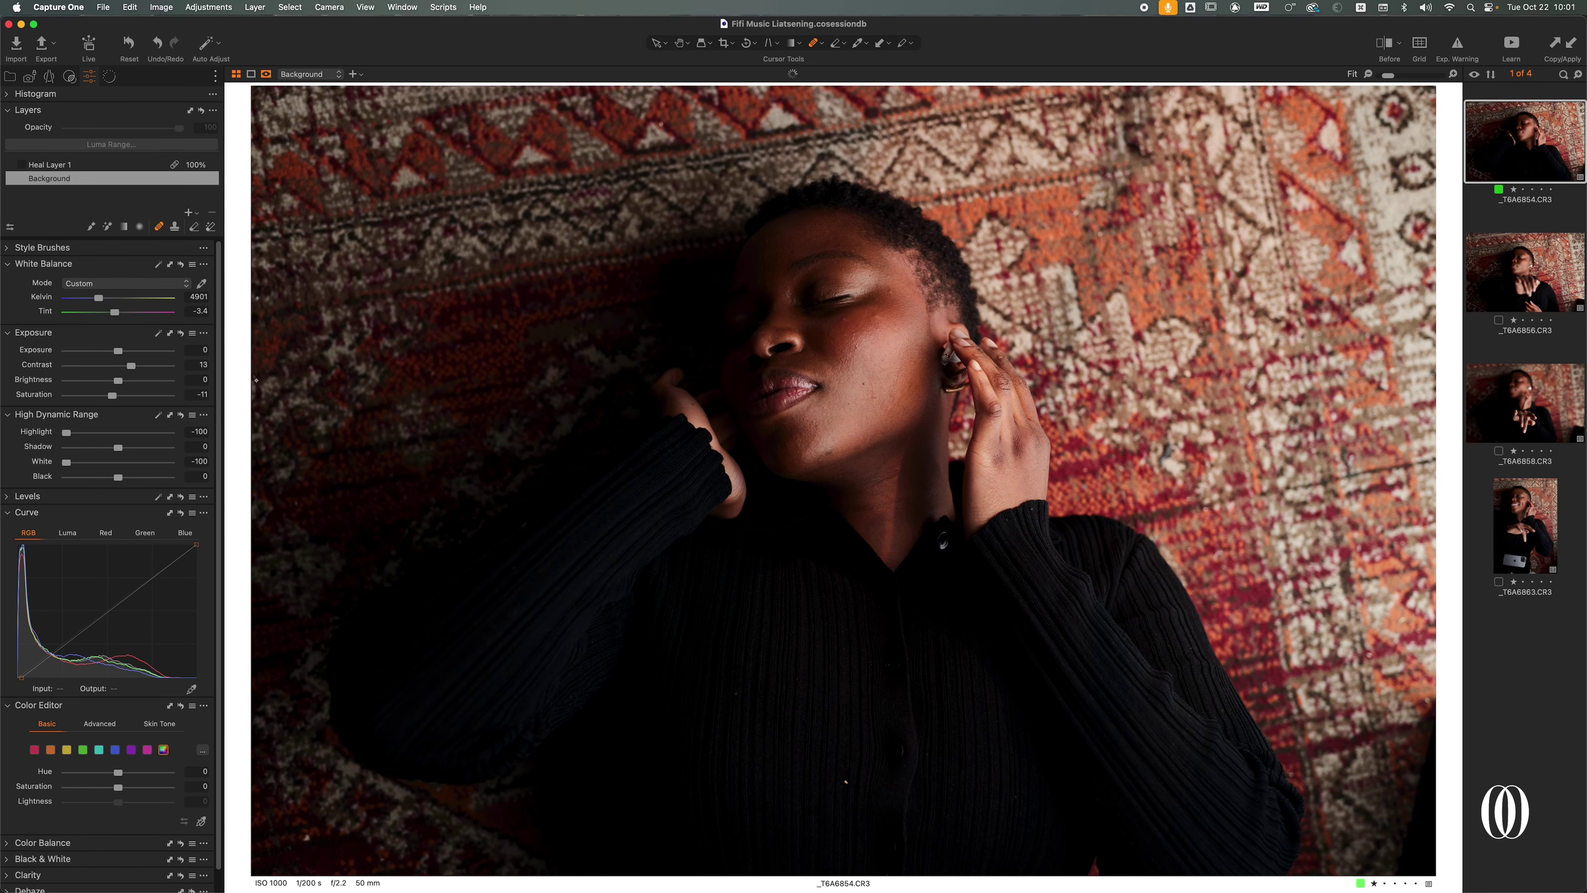
click(8, 76)
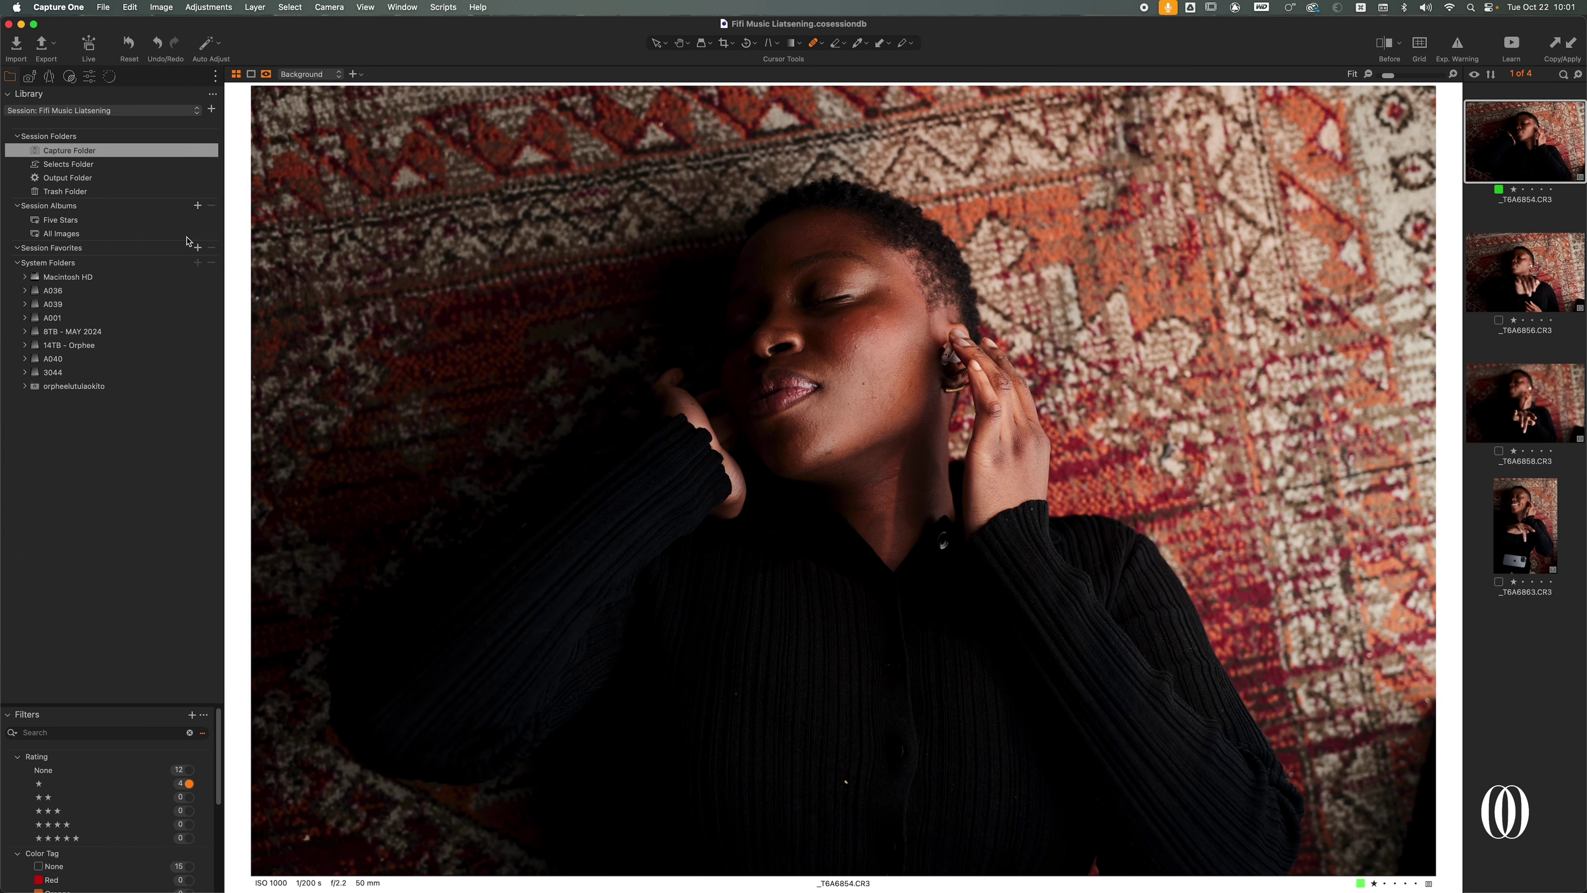
Step: Clear the one-star filter to show all 16 session images, starting at _T6A6849
click(189, 783)
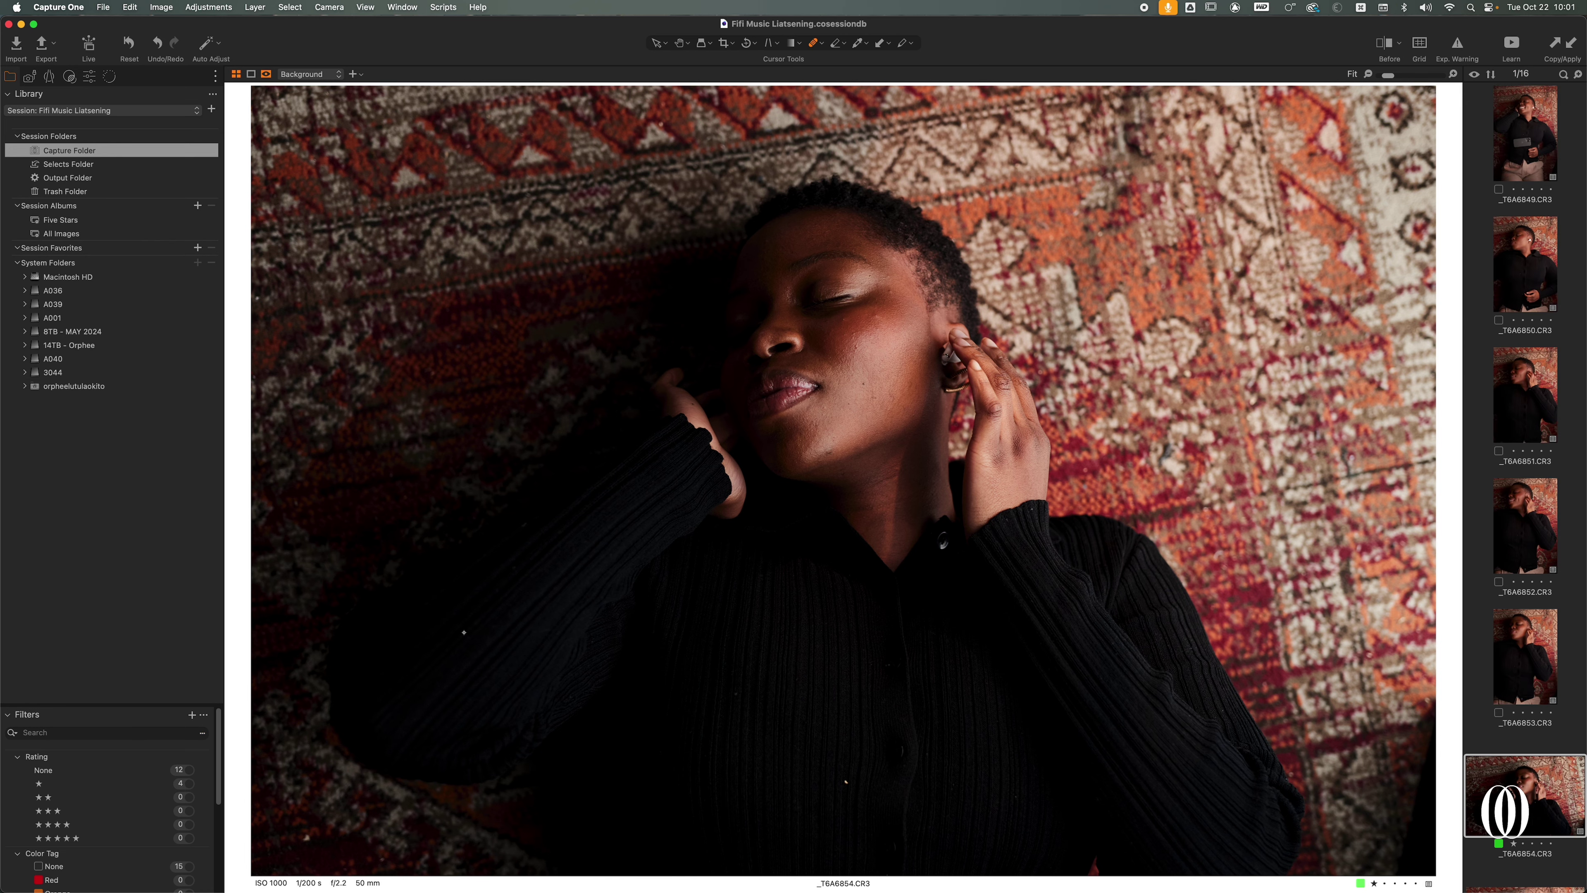
drag(1077, 432, 1076, 432)
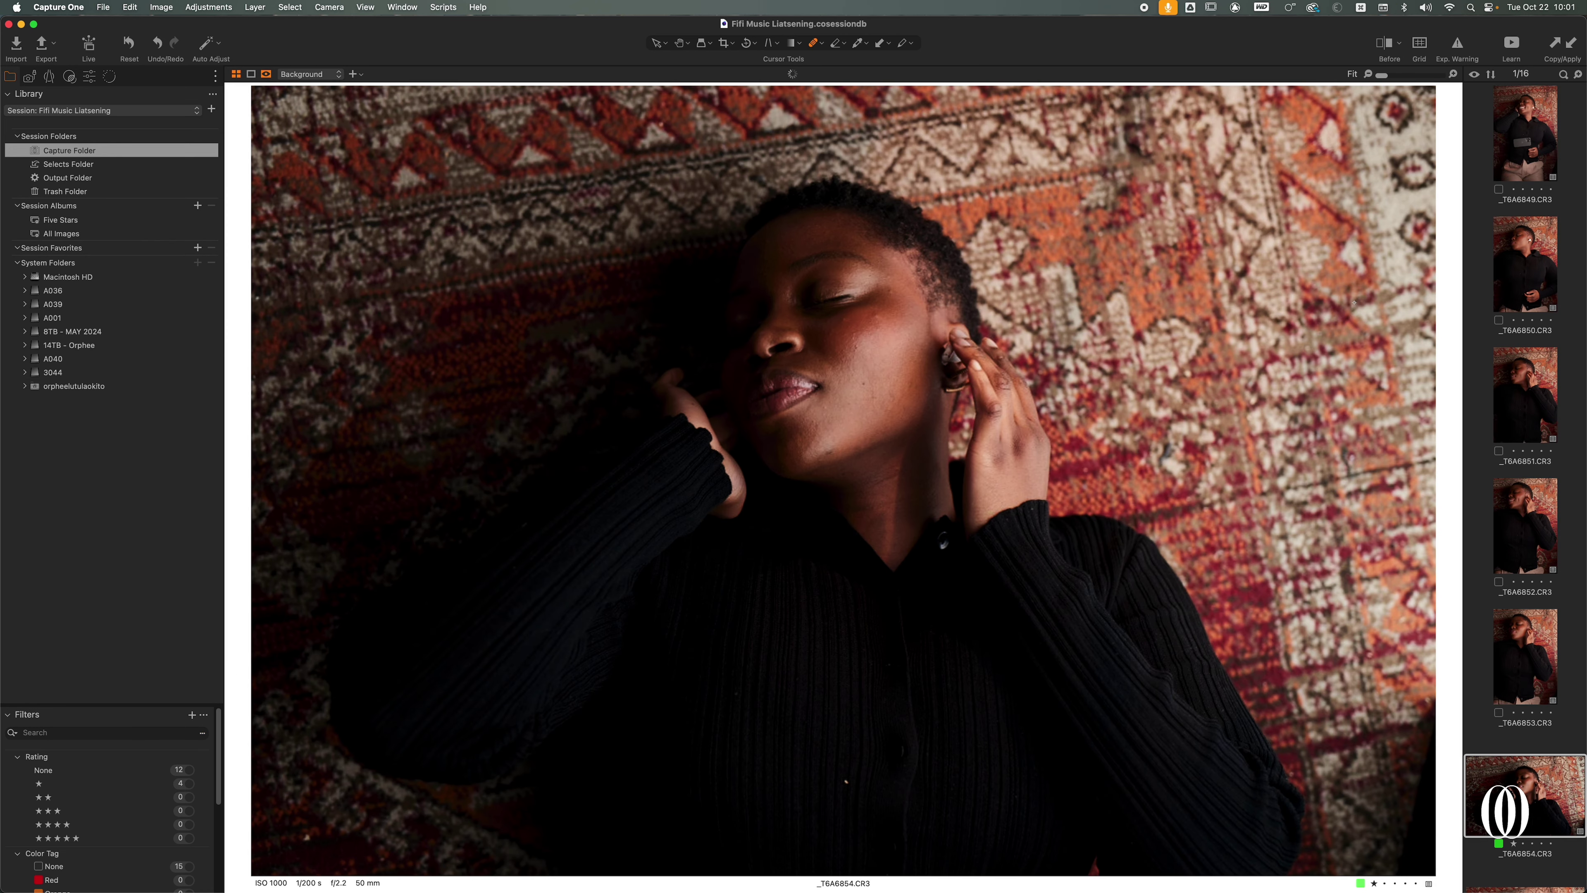
click(1541, 154)
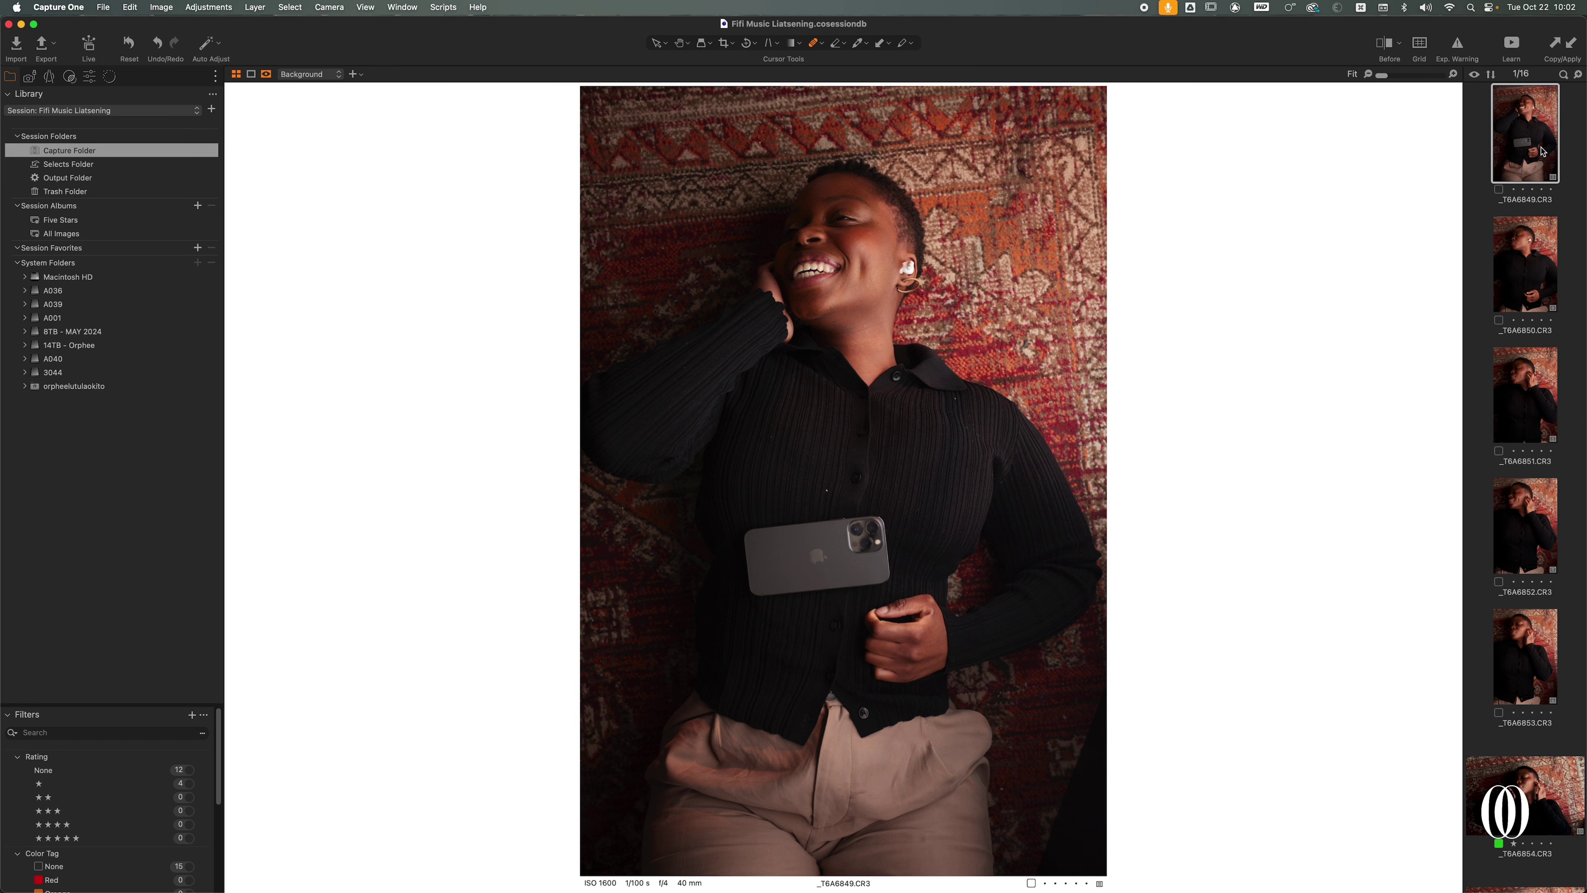
Step: Step through the session images to _T6A6863, then return to the _T6A6849 portrait
key(Down)
key(Down)
key(Down)
key(Down)
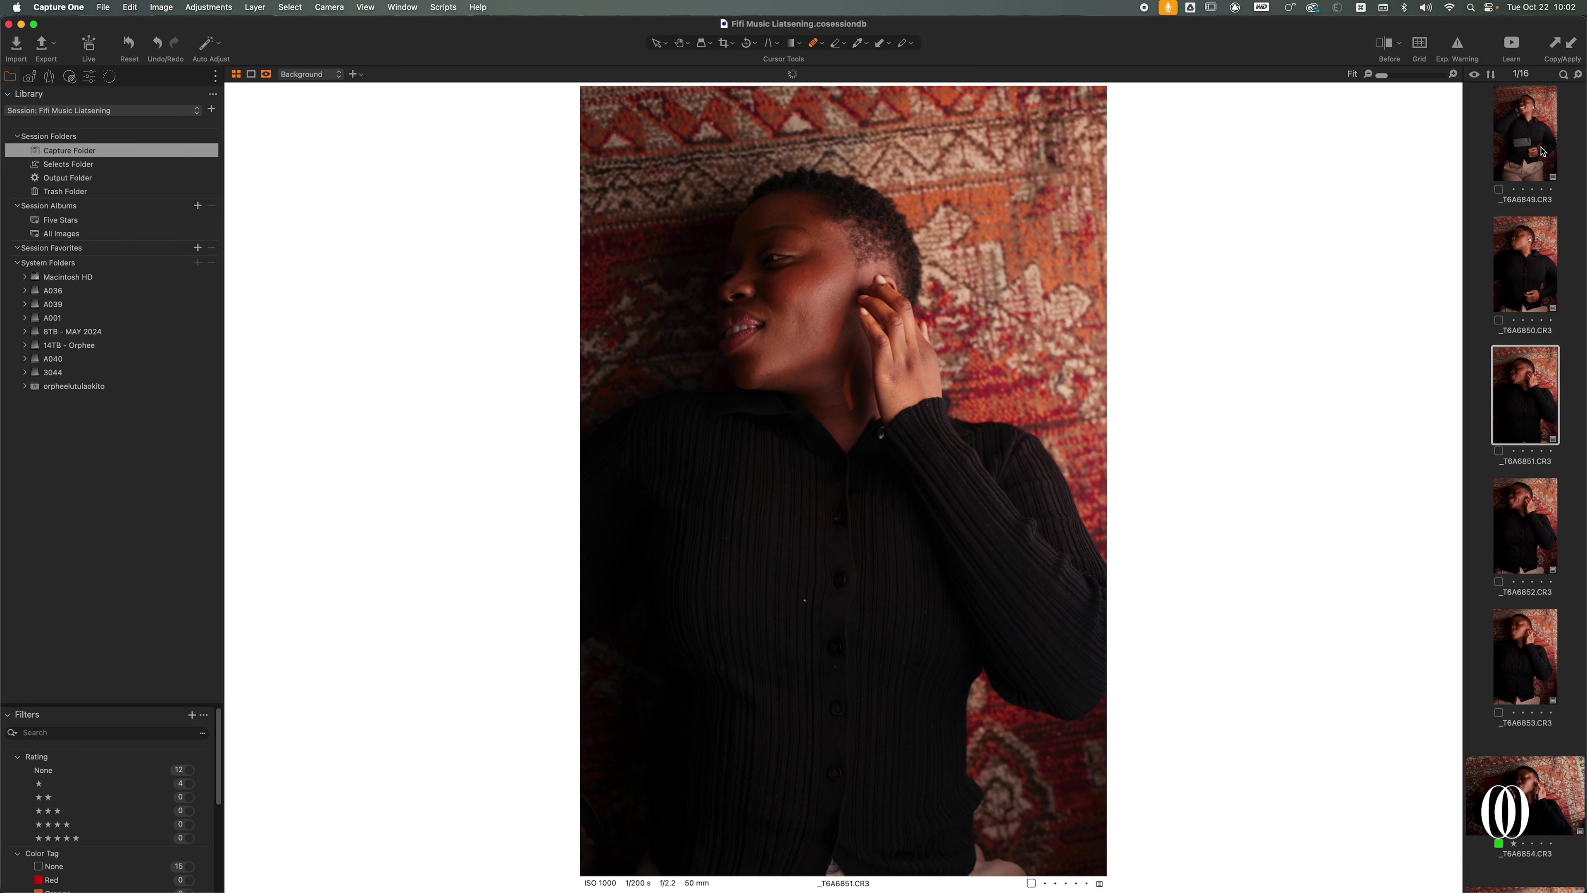
key(Down)
key(Down)
key(Down)
key(Down)
key(Down)
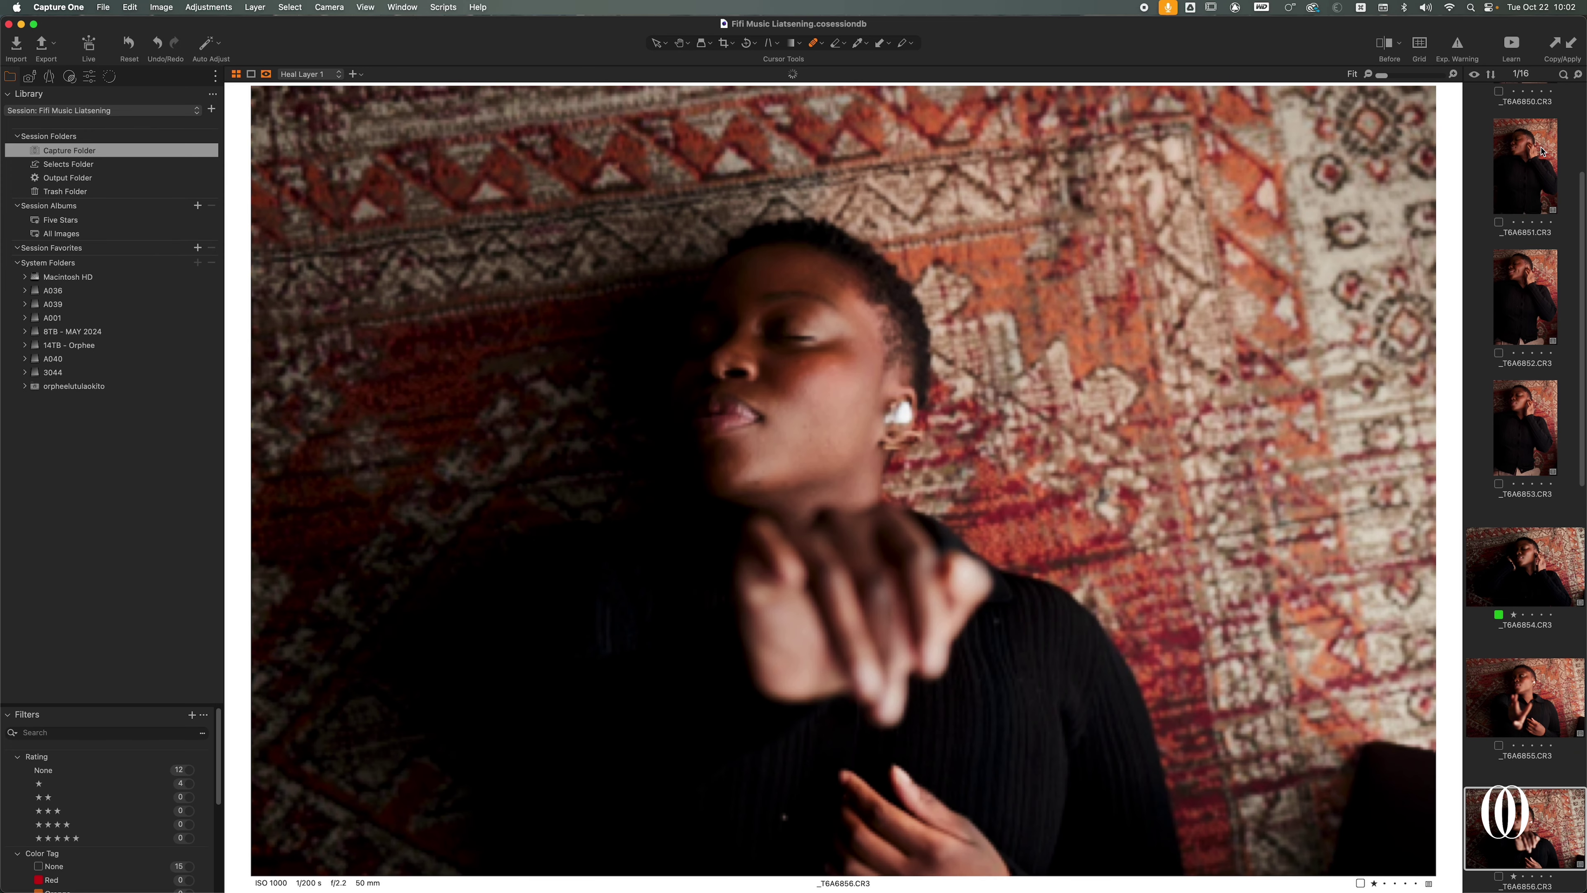
key(Down)
key(Down)
key(Down)
key(Down)
key(Down)
key(Down)
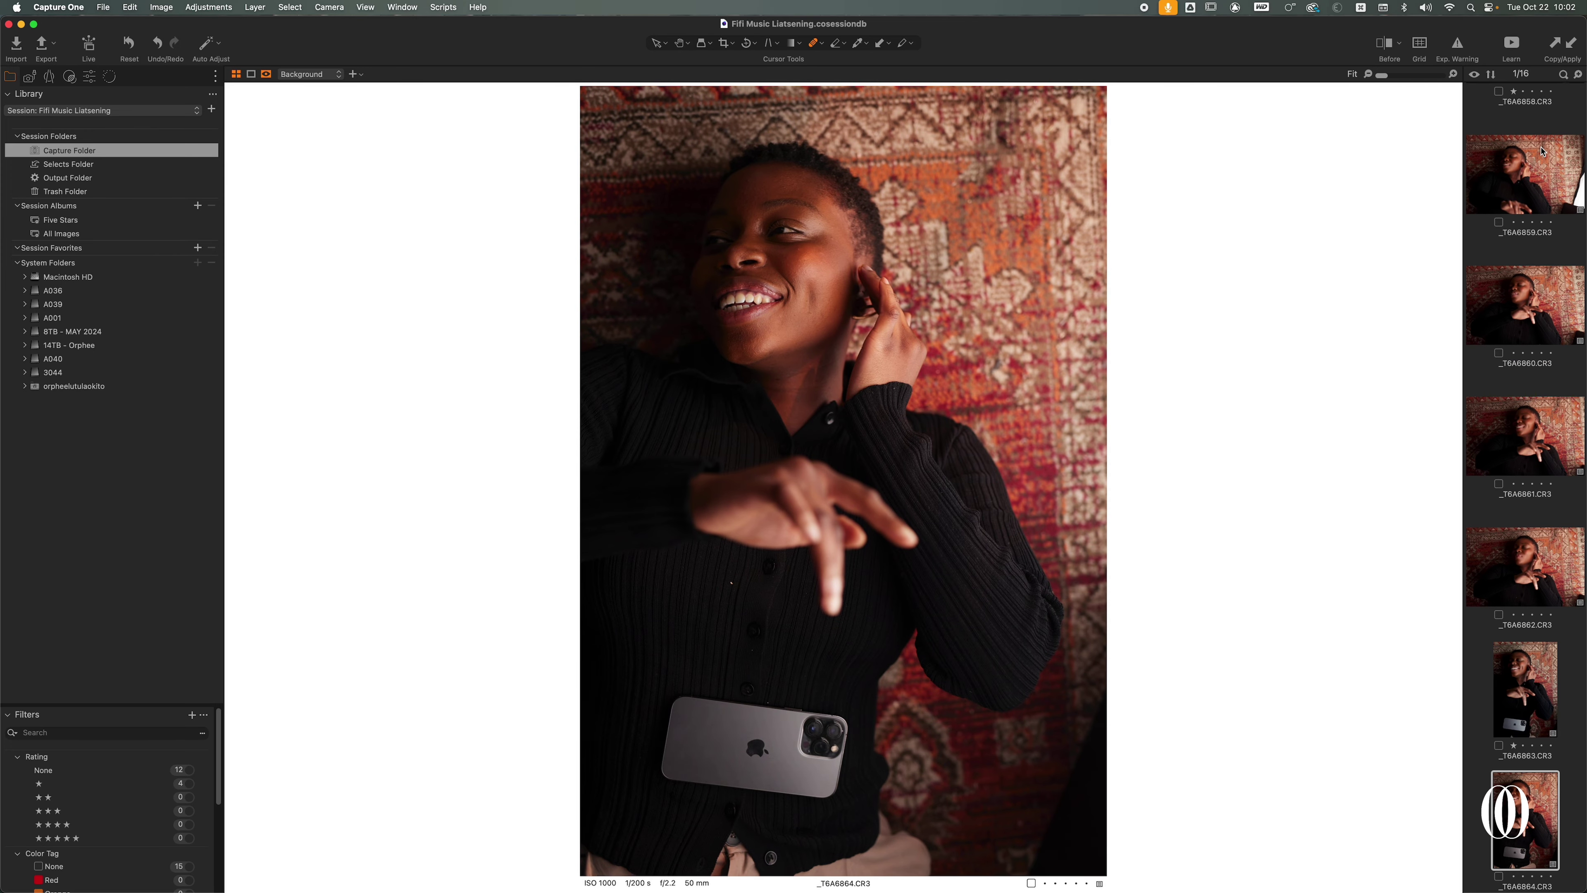
click(1527, 695)
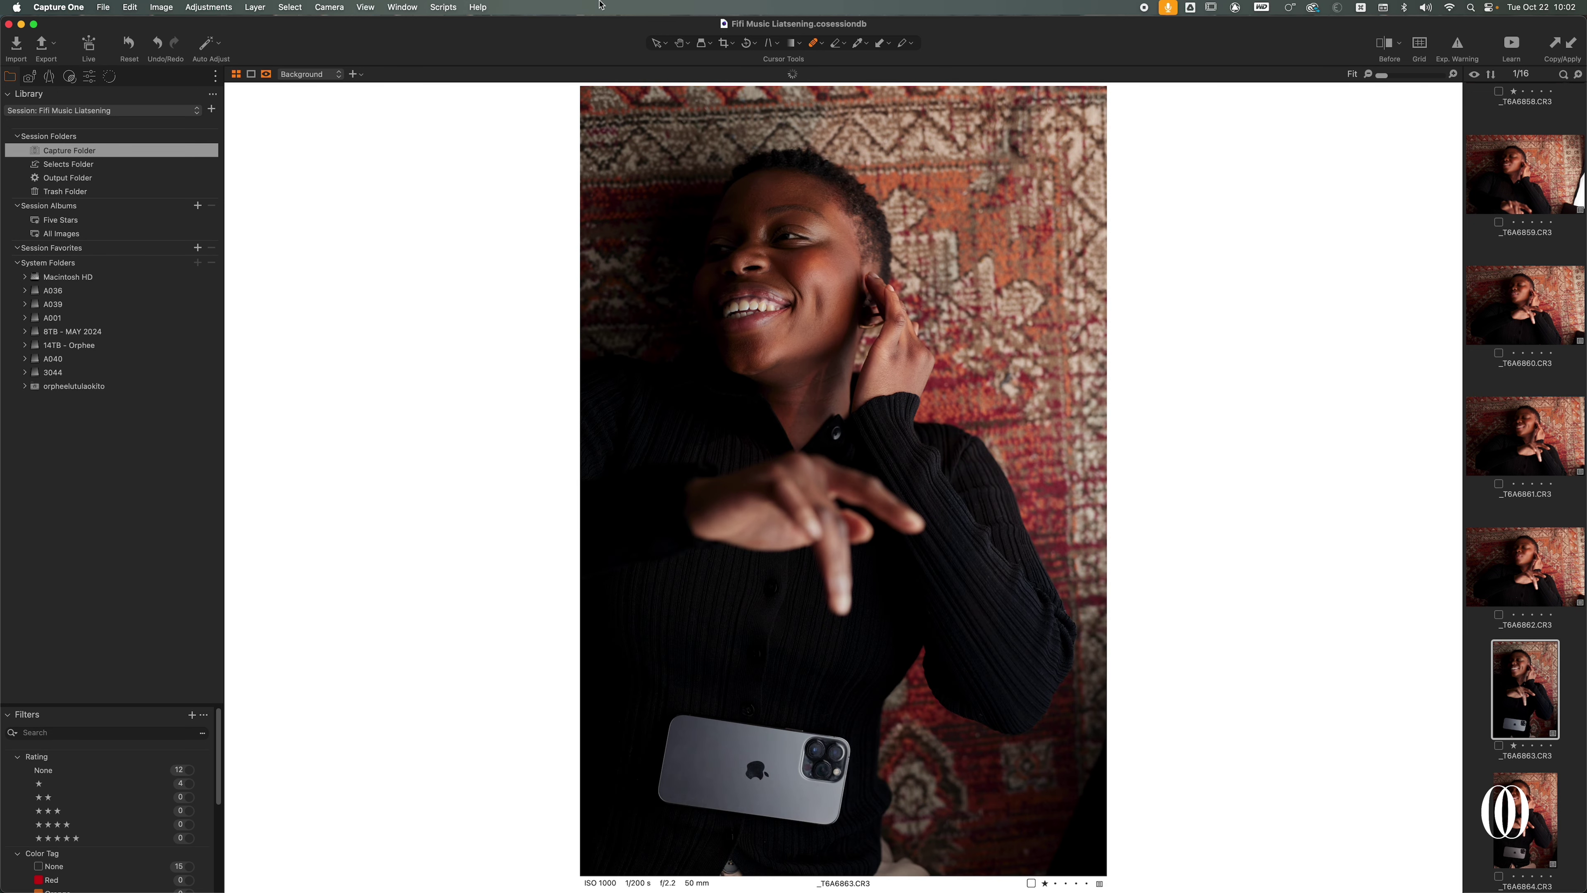
scroll(1540, 288, up, 5)
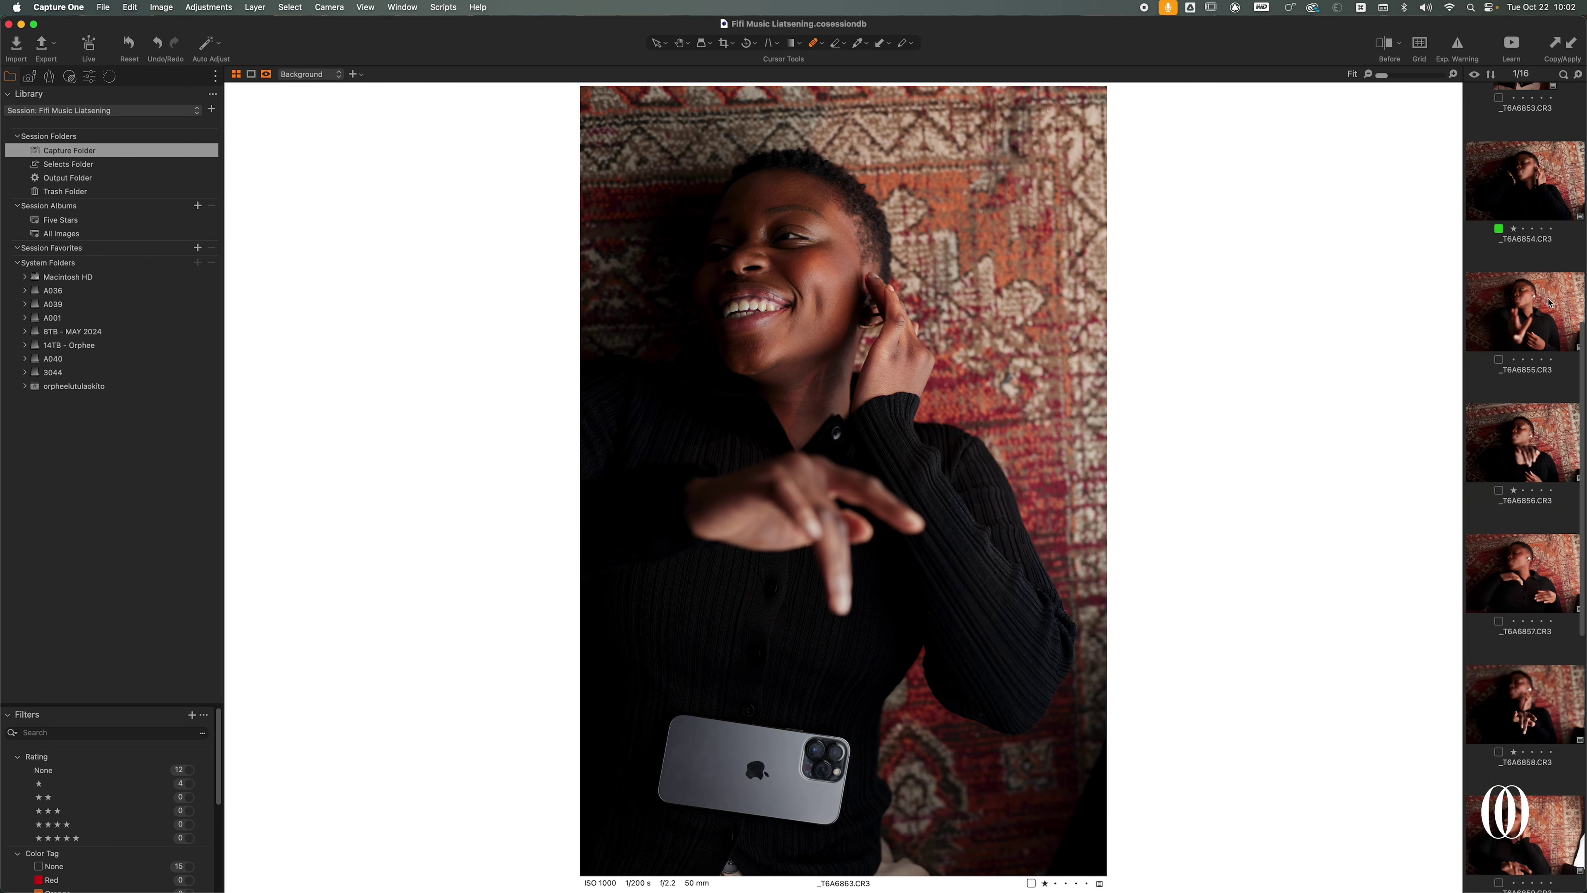
click(1553, 98)
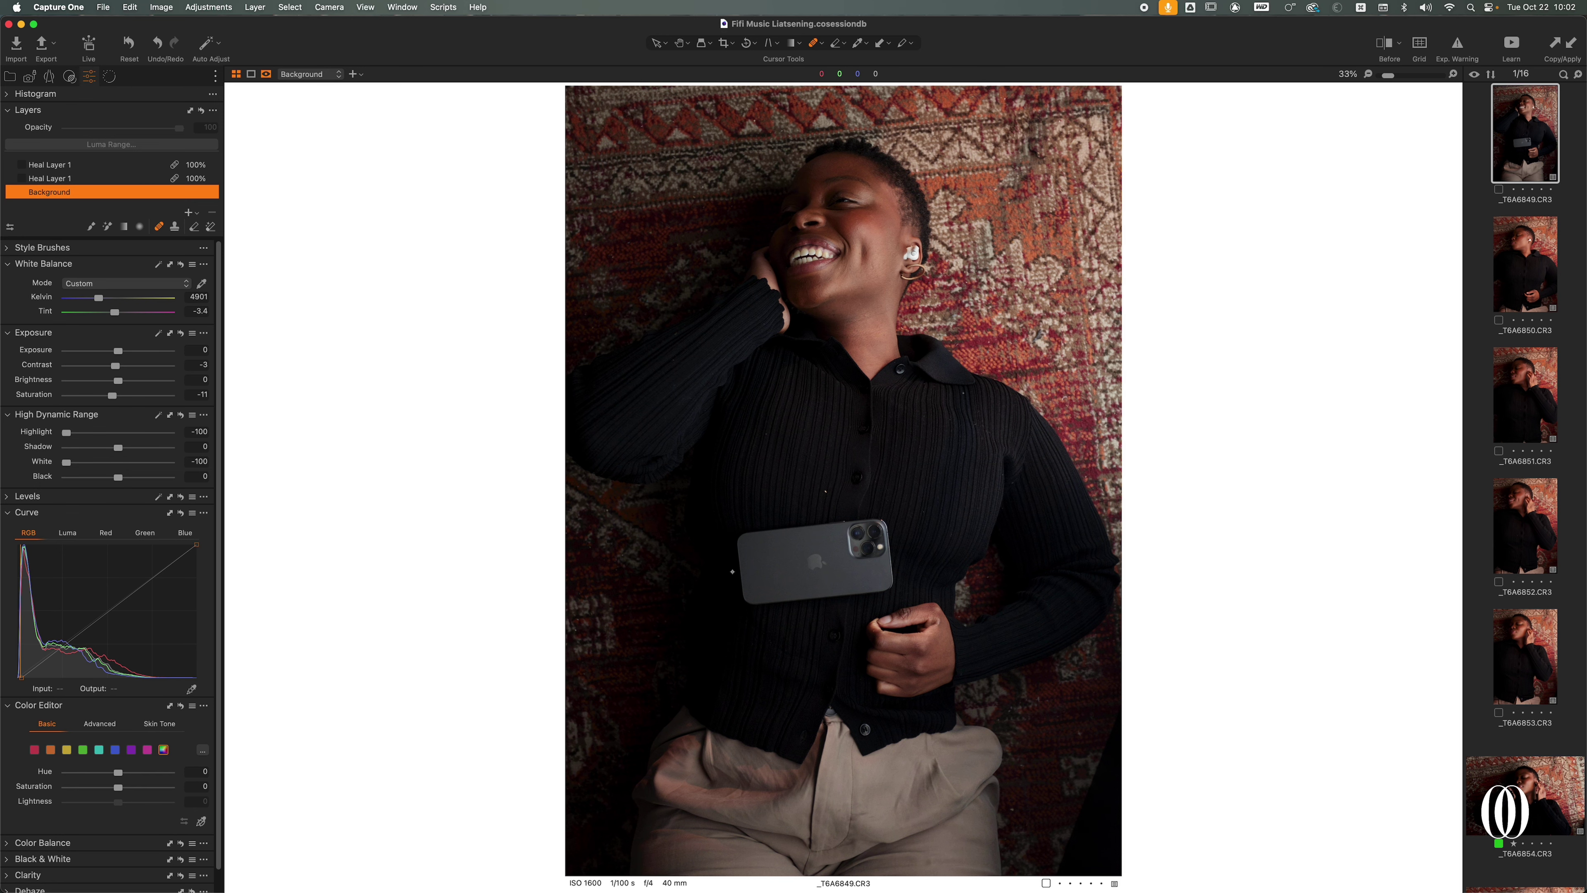
Step: Crop _T6A6849 to a 4x5 aspect ratio with the frame nudged slightly upward
click(725, 45)
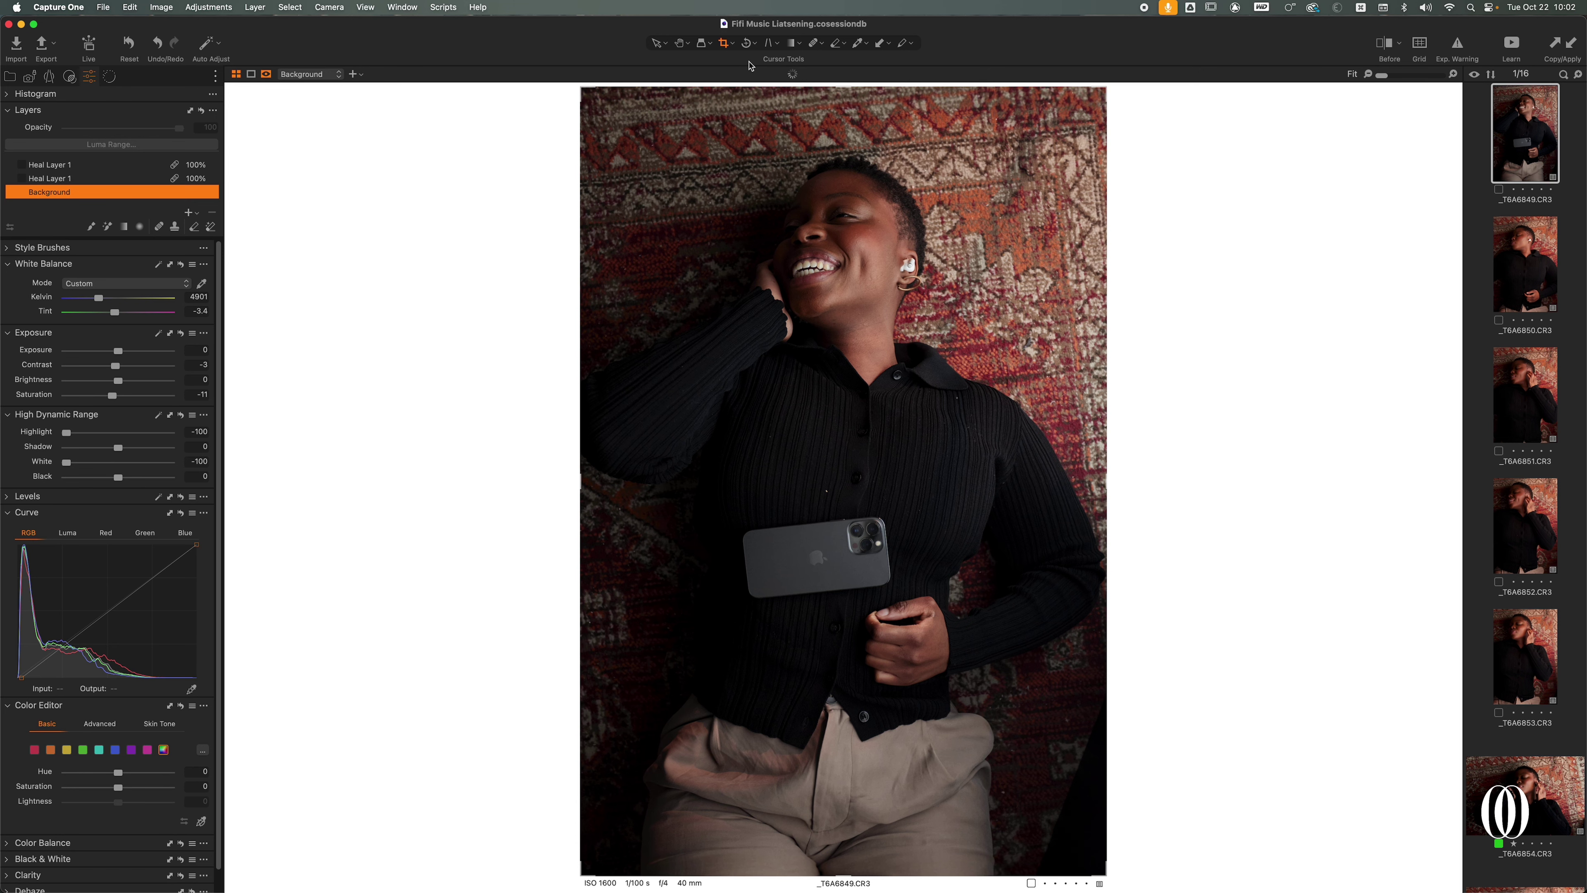
click(730, 43)
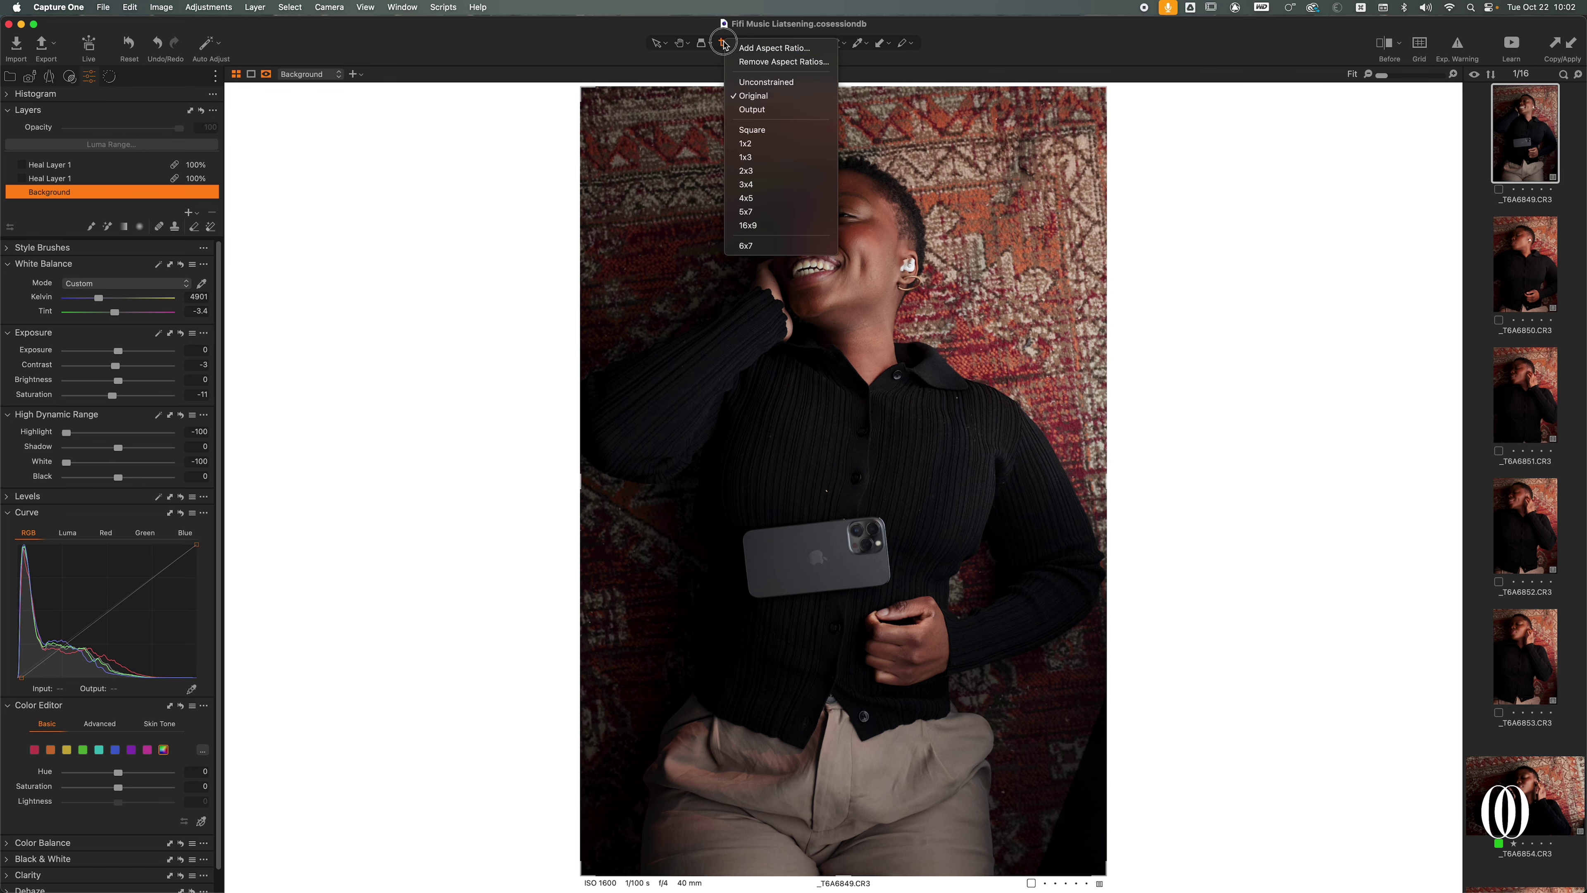
click(771, 199)
drag(849, 281, 850, 269)
key(v)
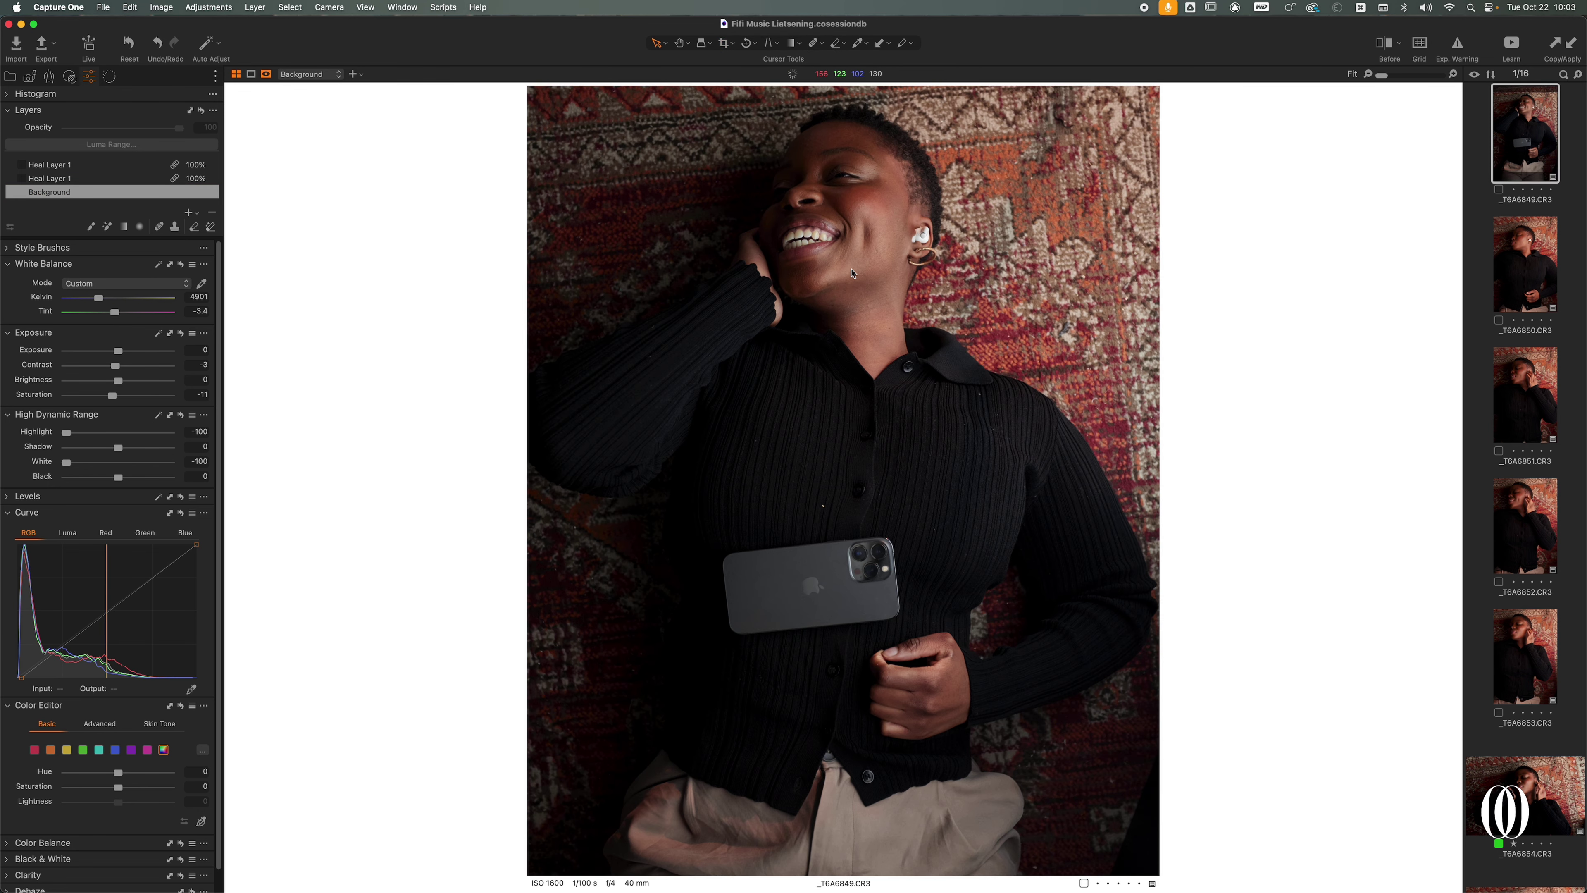